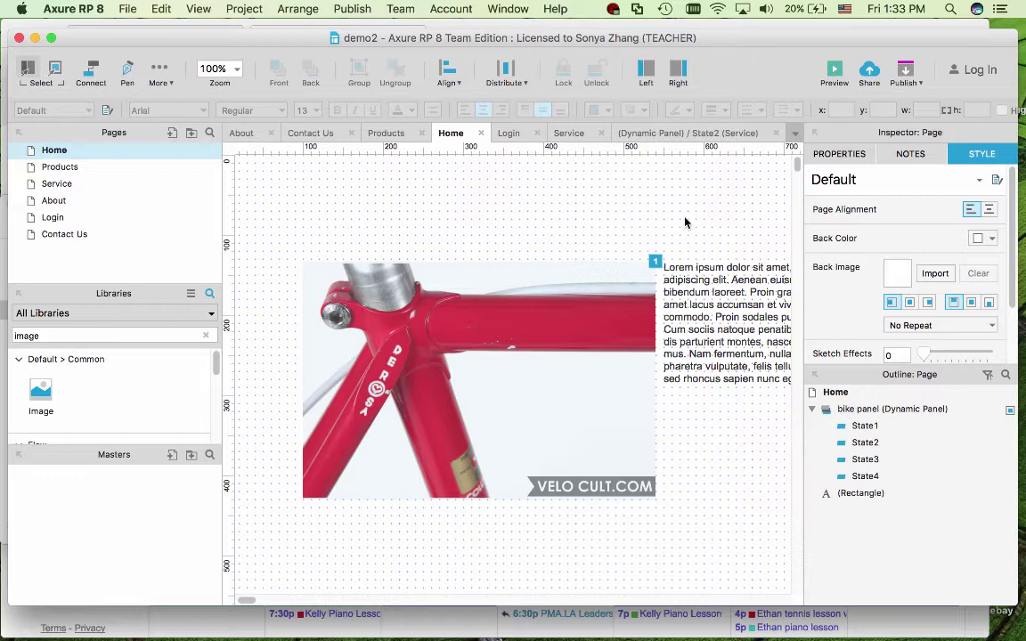
Browse the Products, Service, About and Login pages, ending on the Contact Us form page.
mouse_move(57, 190)
click(57, 168)
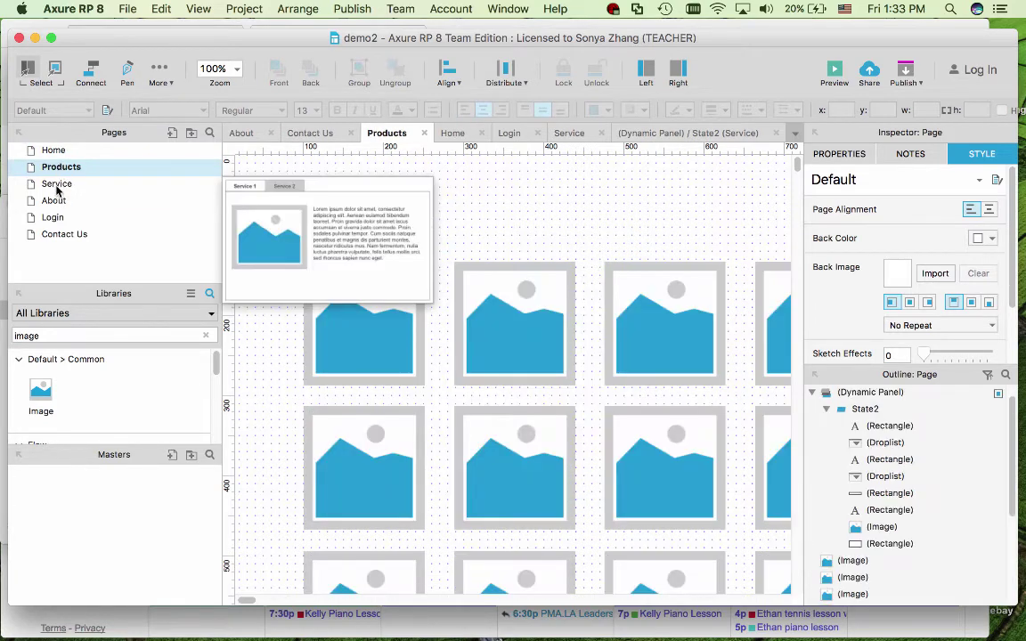
click(57, 185)
click(55, 201)
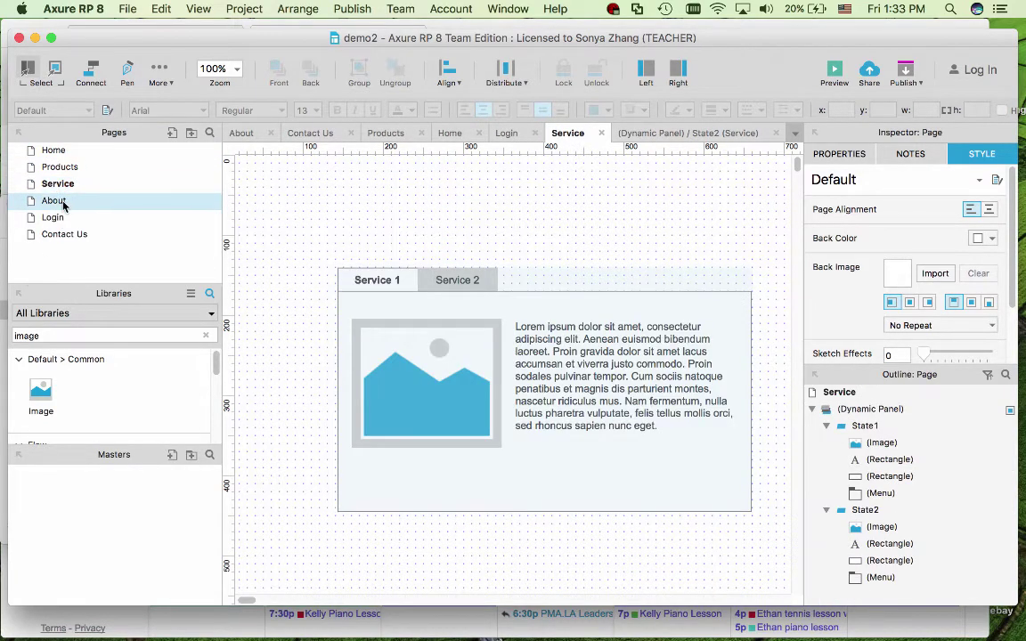
click(54, 219)
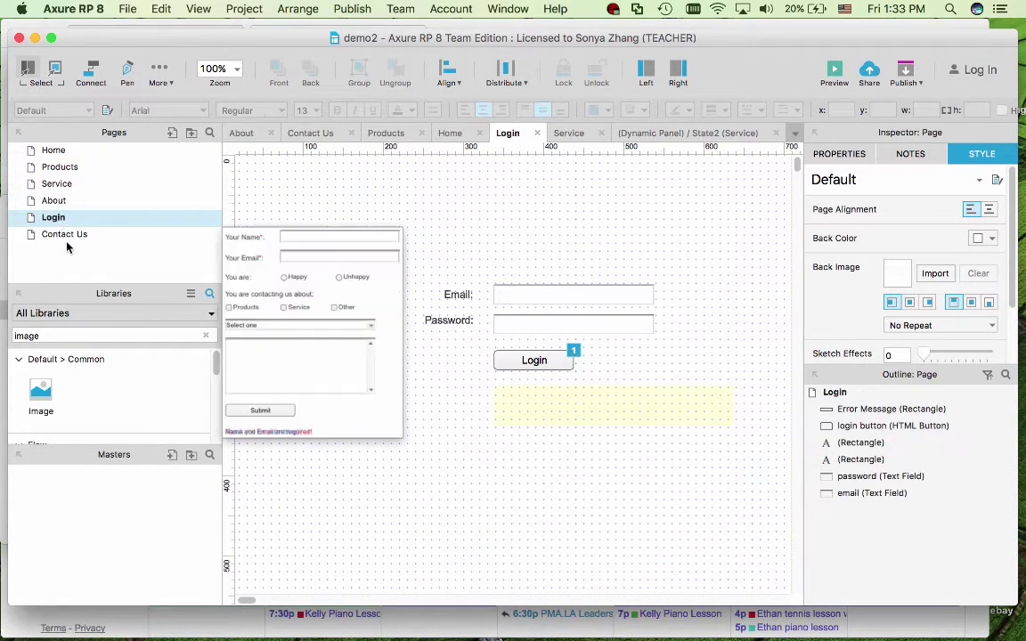
click(65, 236)
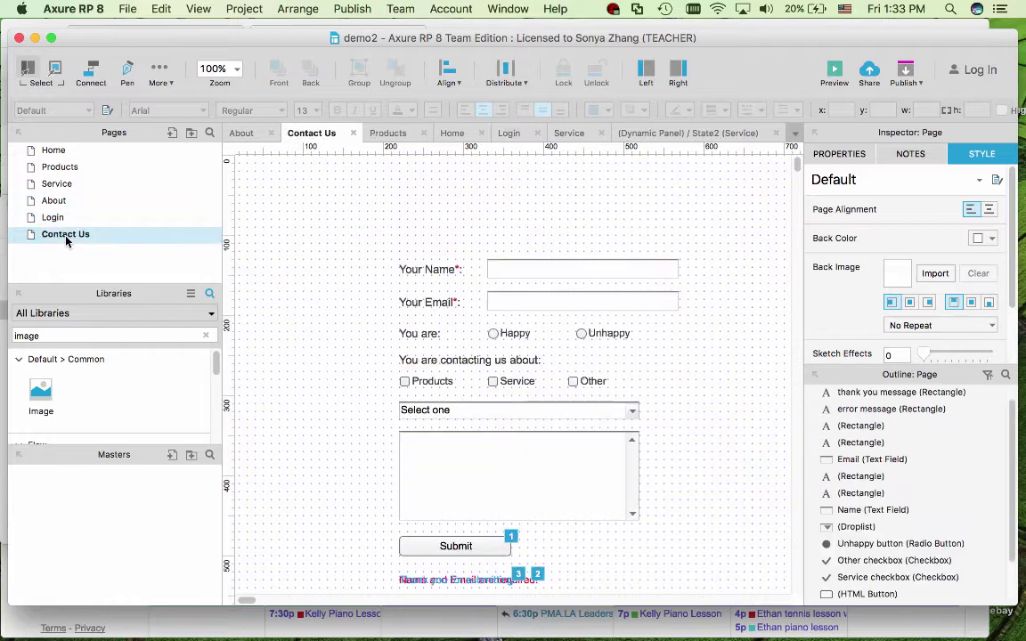
From the Home page, add a master called 'Master Navigation' and open its blank canvas.
click(67, 152)
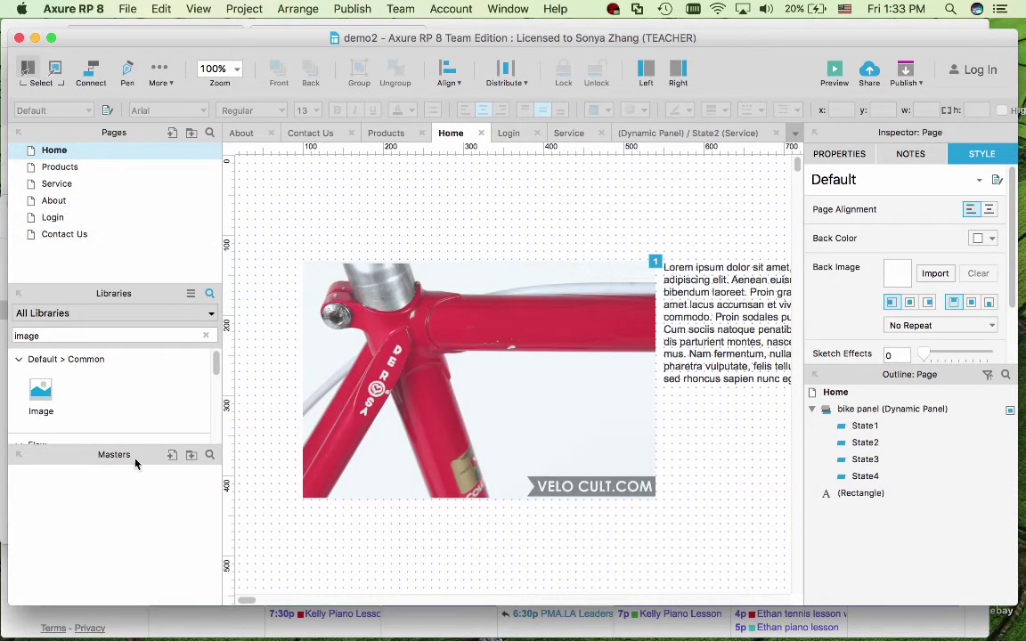
click(172, 455)
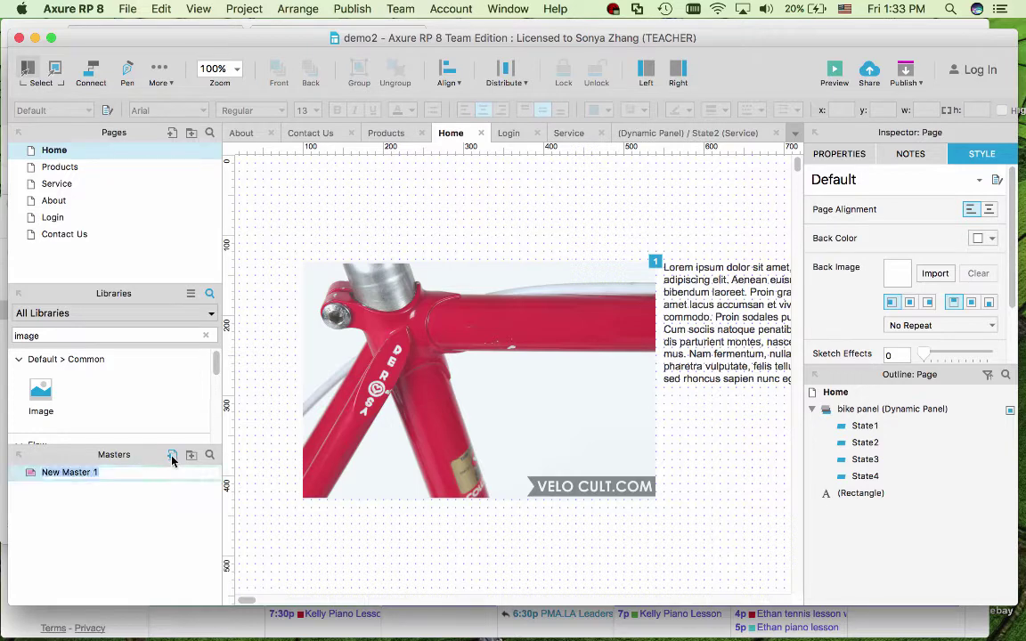
text(Master Navi)
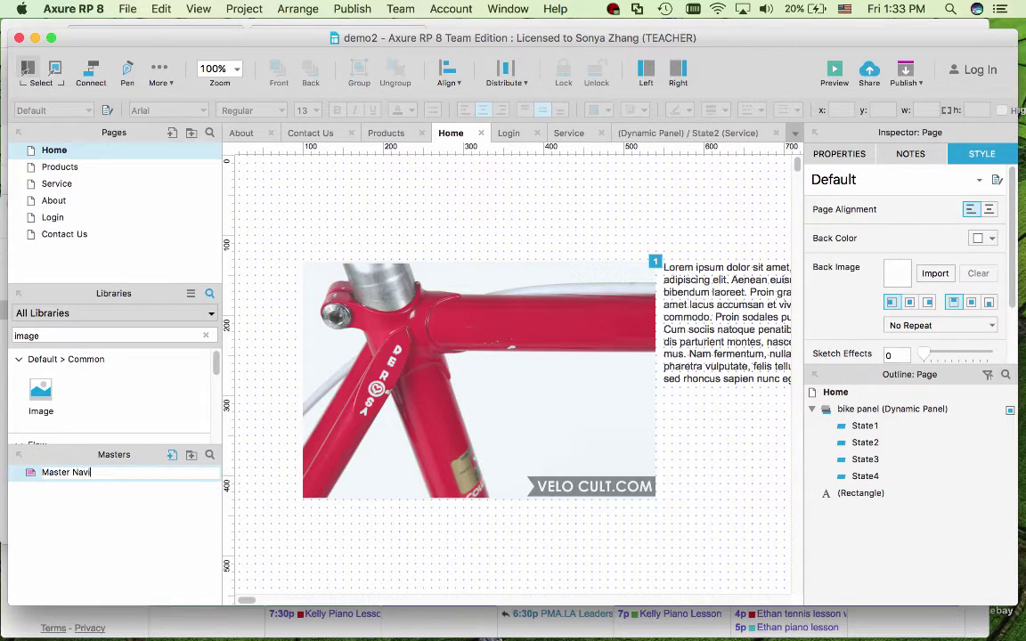
text(gation)
key(Return)
double_click(108, 473)
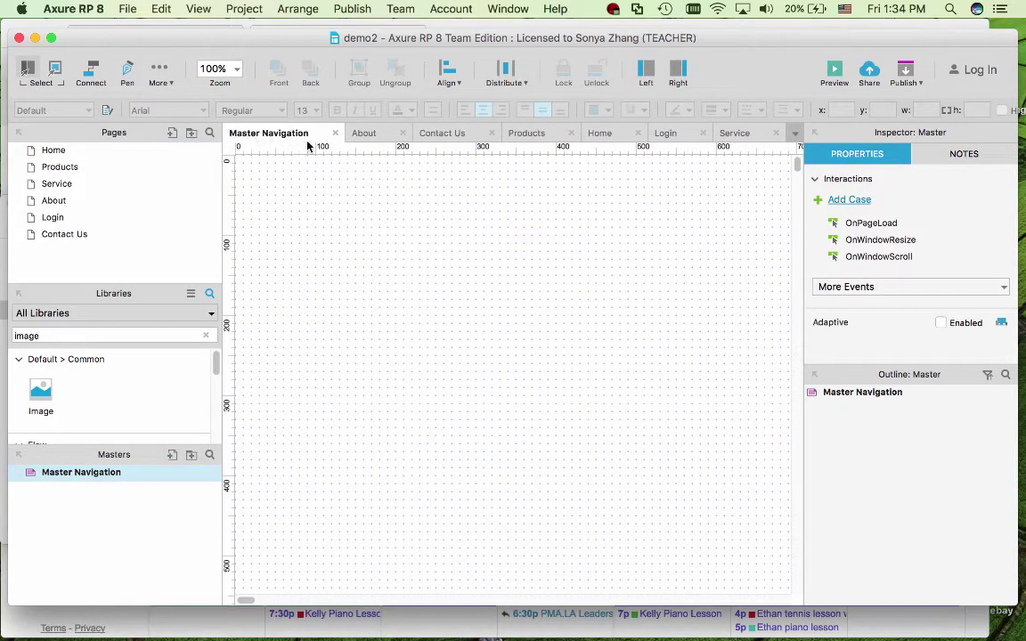
Search the library for 'menu' and drop a Classic Menu - Horizontal (File, Edit, View) onto the canvas.
click(136, 337)
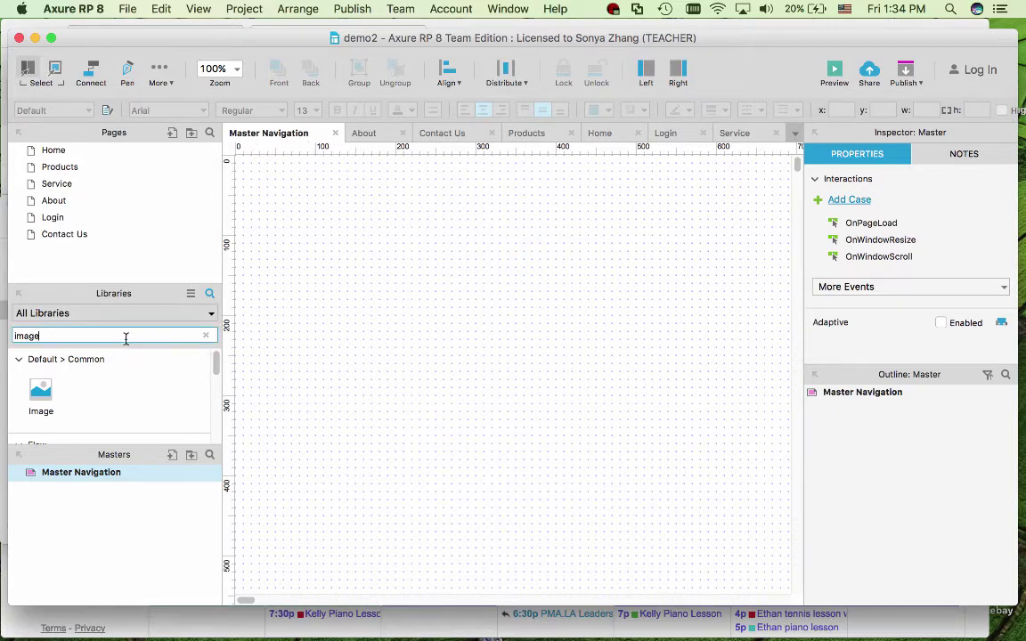
drag(113, 338, 2, 335)
text(menu)
drag(42, 390, 310, 215)
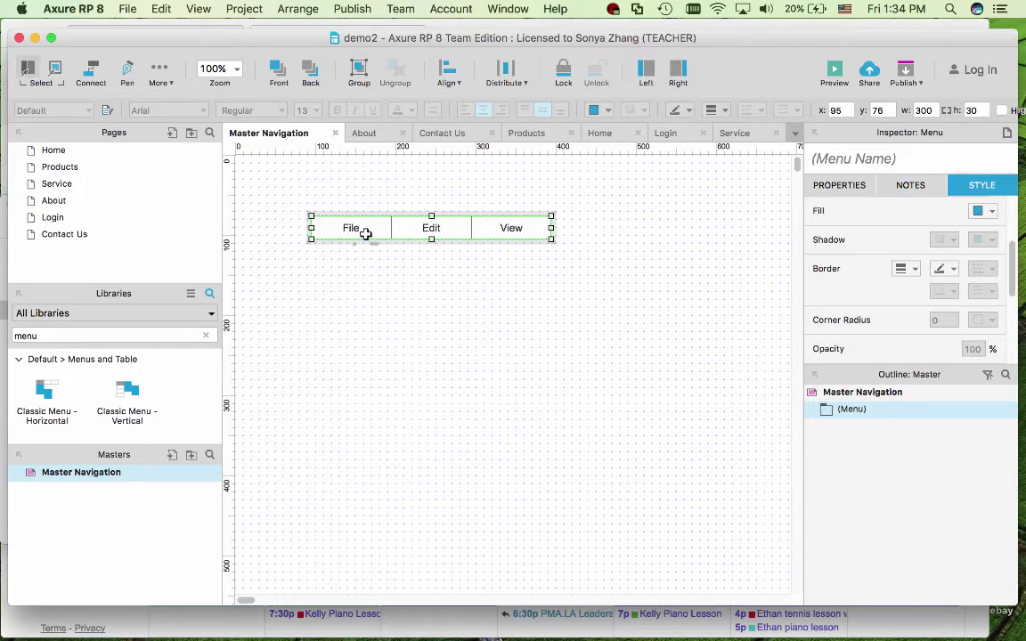
click(363, 231)
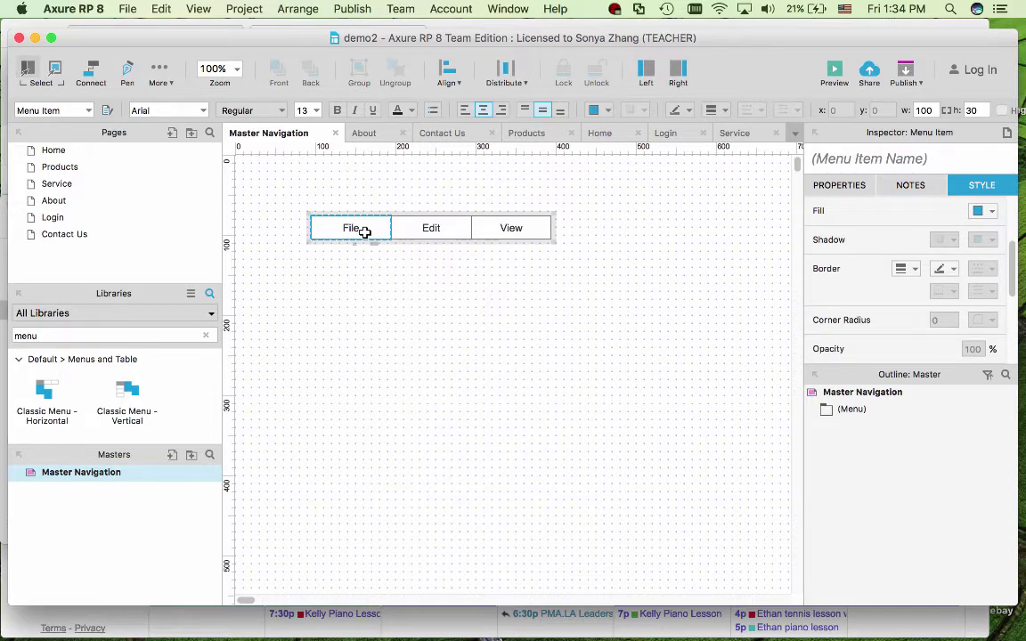
Select the whole menu widget and check its border line-style options without changing them.
shift+click(514, 230)
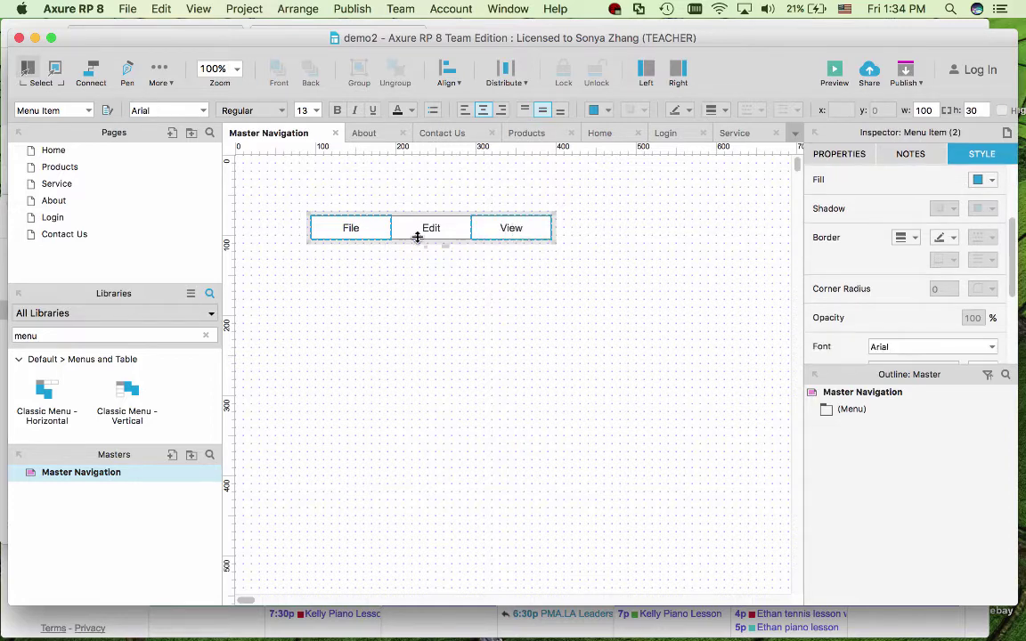
click(448, 238)
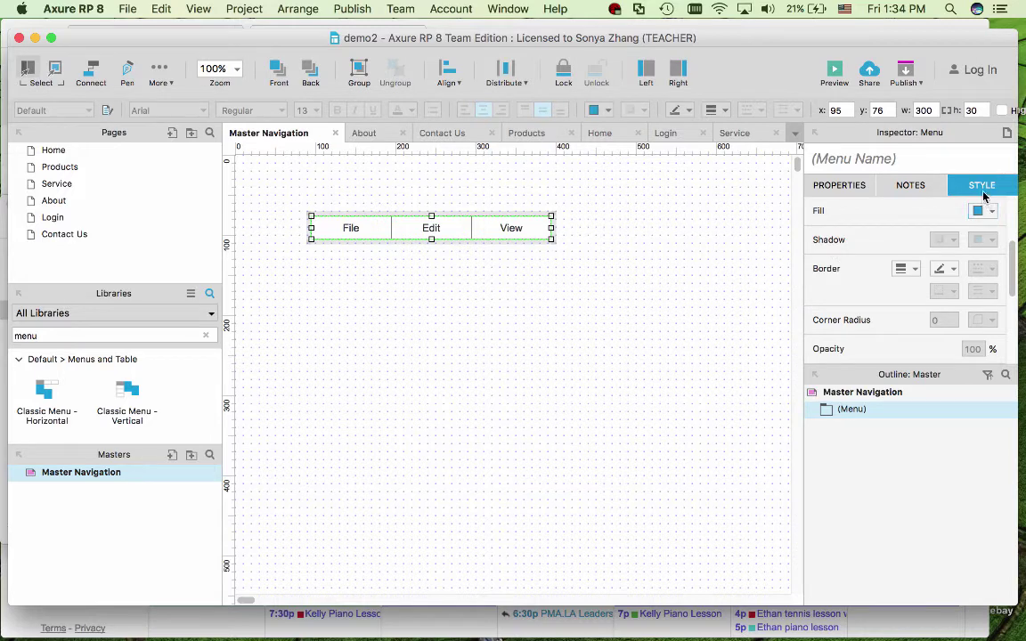
click(904, 268)
click(877, 289)
click(488, 337)
Select the File, Edit and View items together and set their border line weight to None.
click(354, 227)
click(428, 228)
click(352, 229)
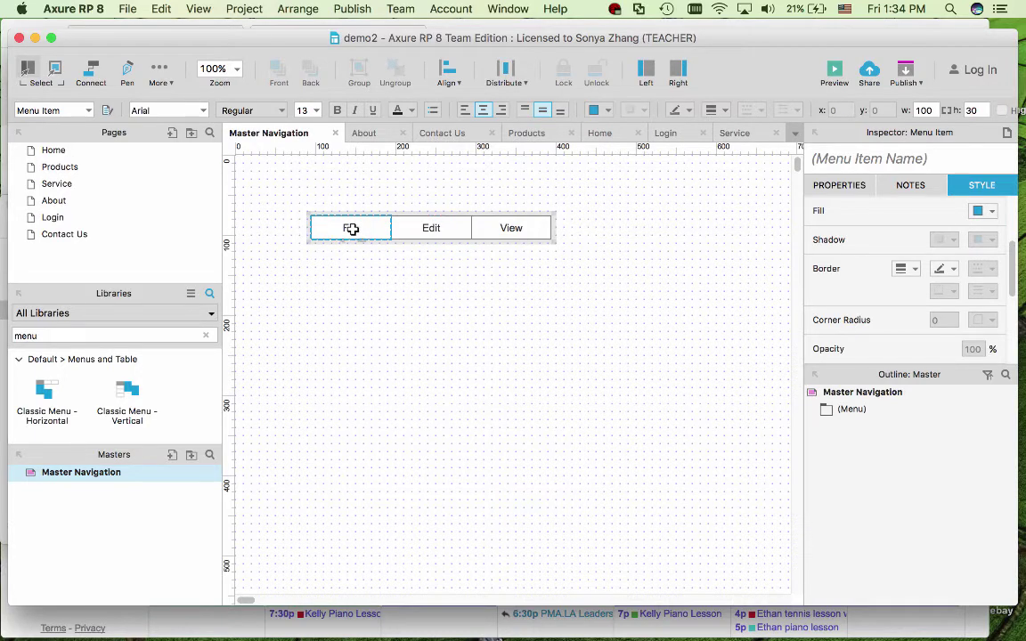
shift+click(424, 228)
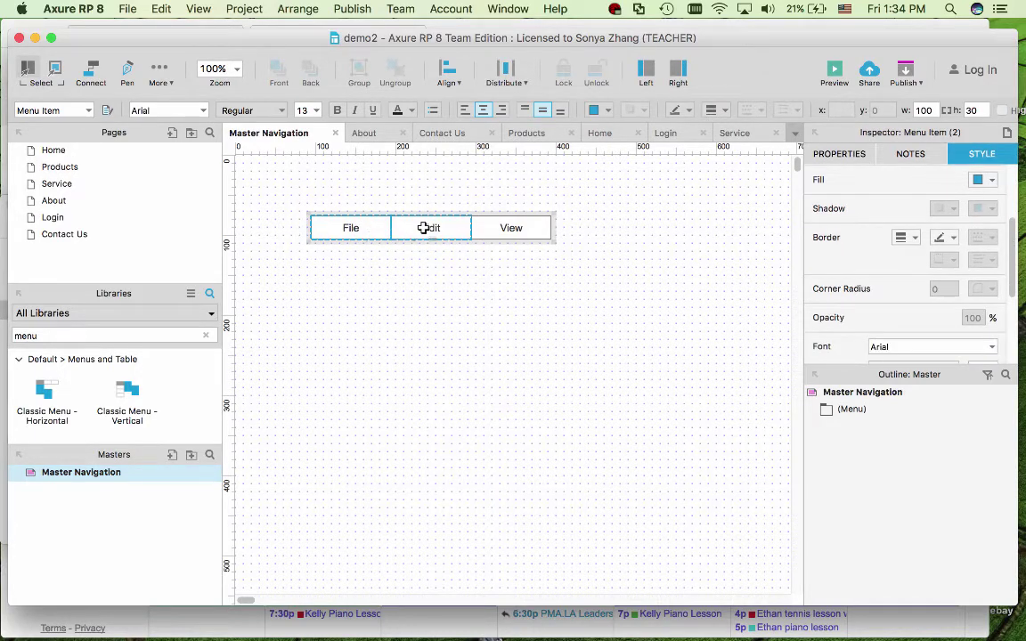
shift+click(504, 227)
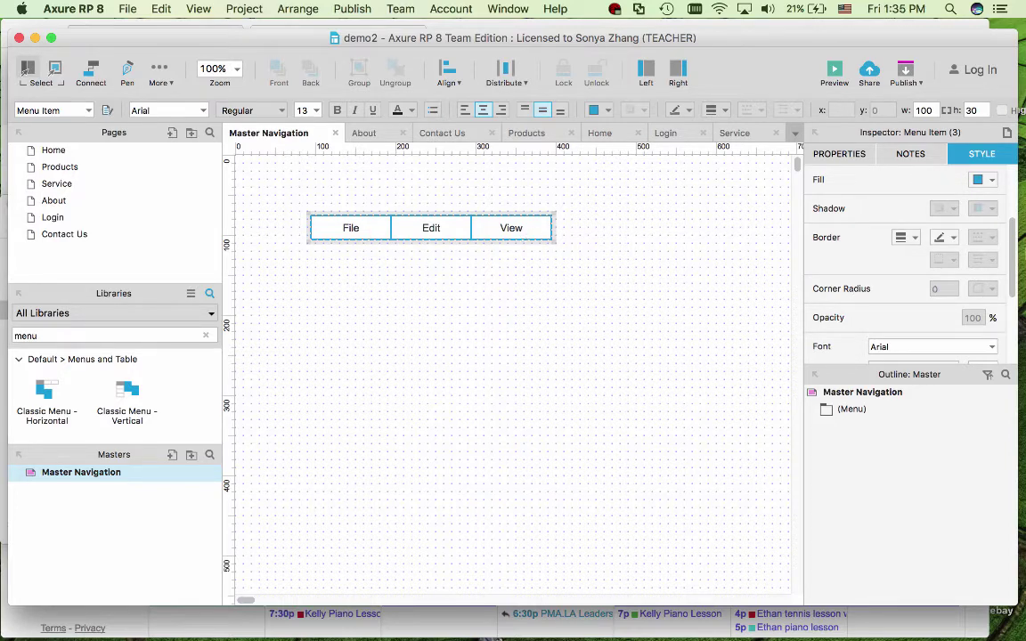
click(908, 238)
click(910, 262)
Rename the File, Edit and View items to Home, Products and Service.
click(572, 286)
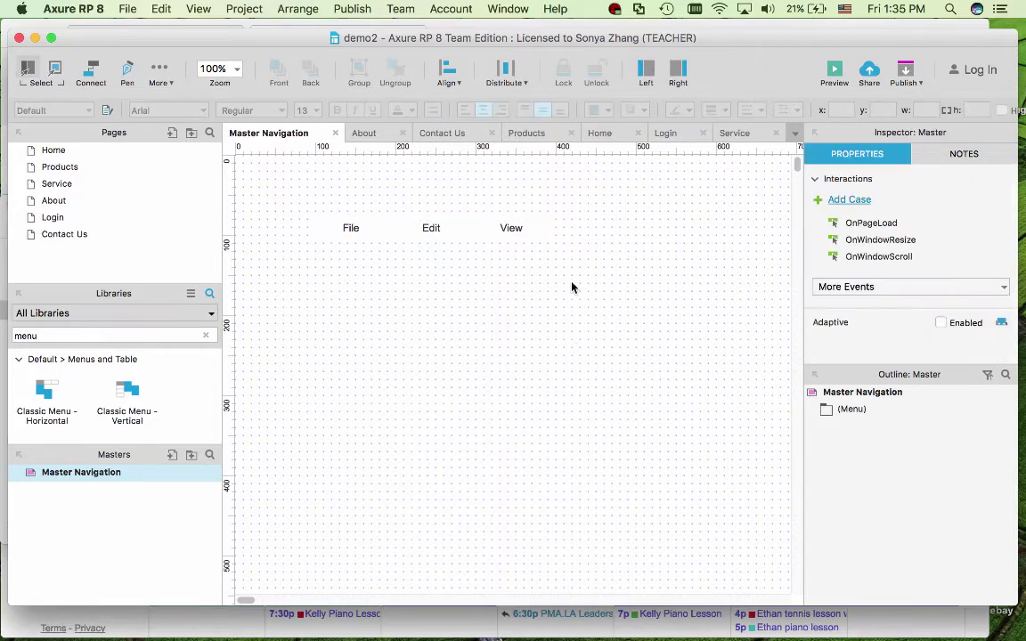
double_click(349, 228)
text(Home)
click(430, 227)
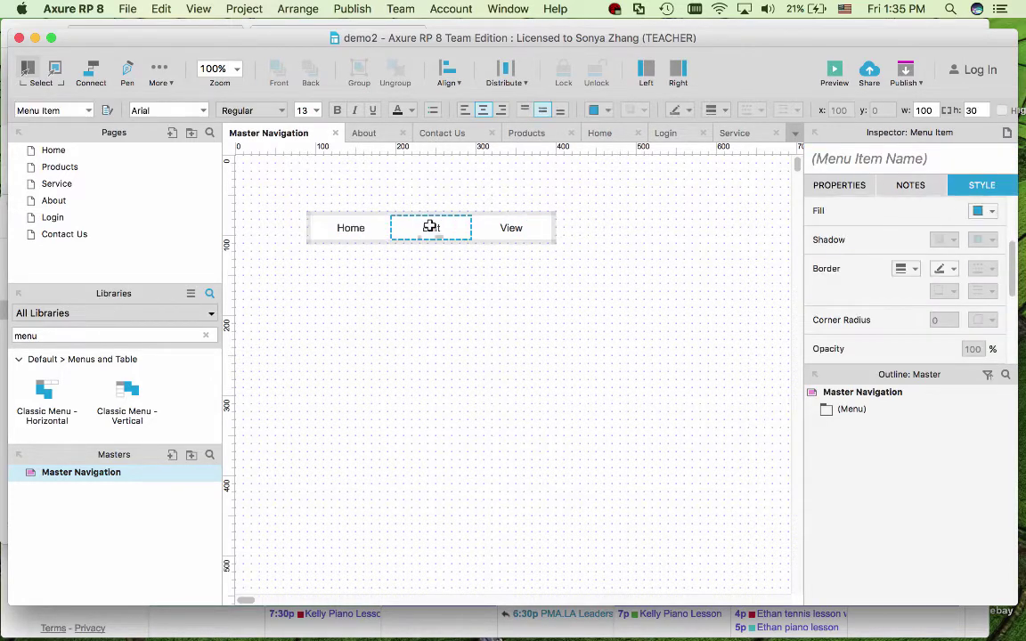
double_click(430, 227)
text(Products)
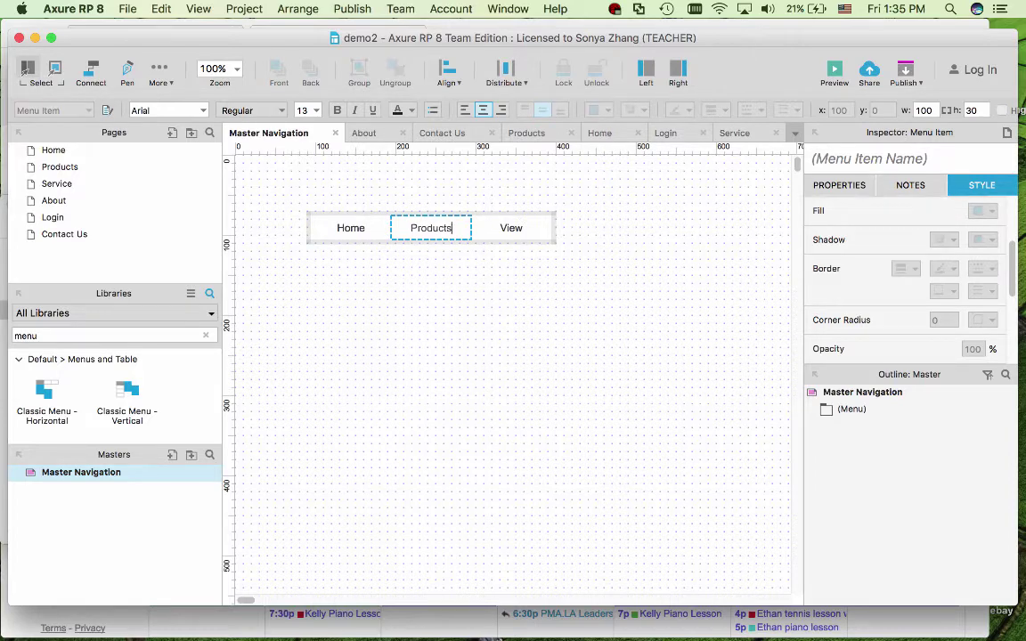
double_click(524, 228)
text(Service)
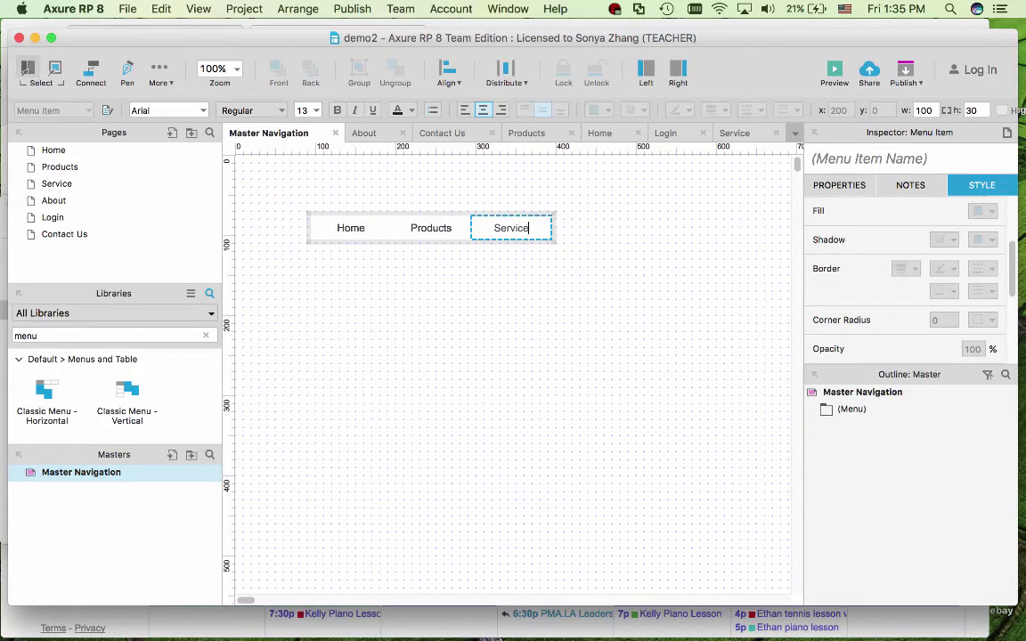
click(574, 243)
Add three new blank menu items after Service.
right_click(533, 229)
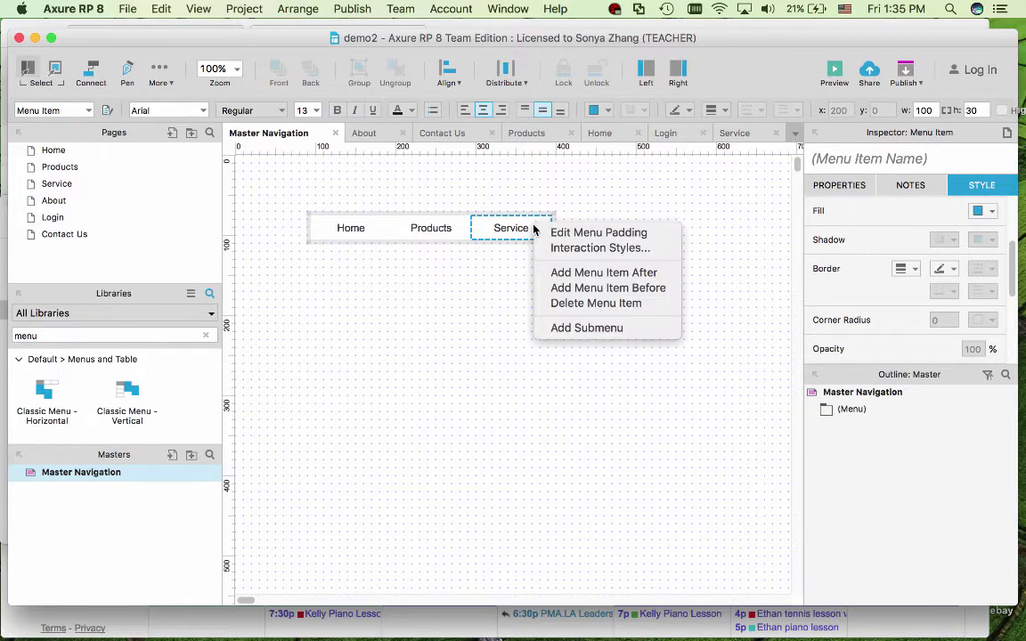
click(597, 273)
click(605, 232)
right_click(604, 231)
click(693, 275)
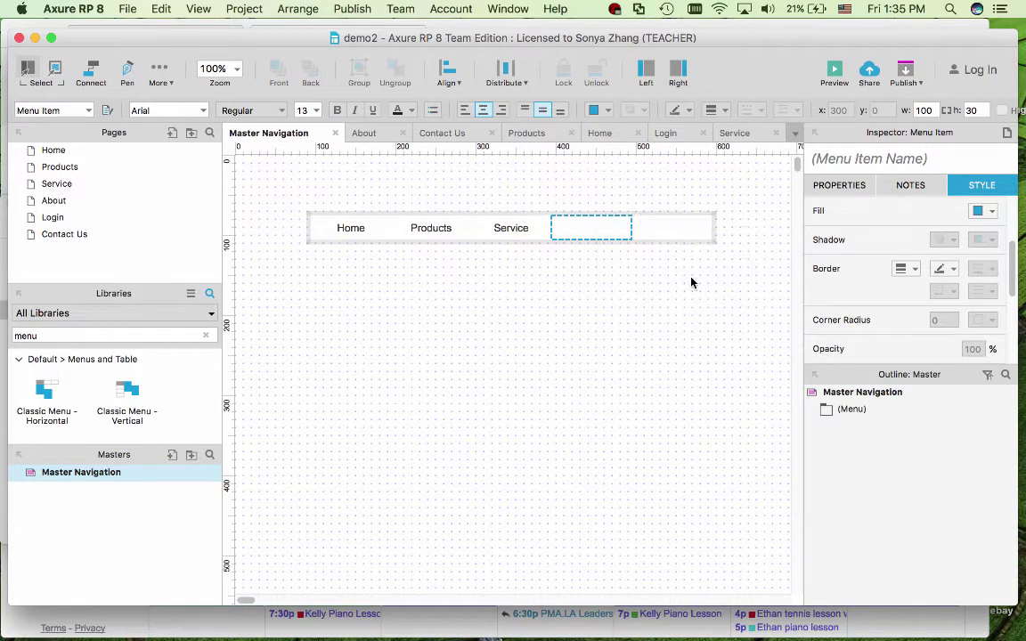
right_click(669, 225)
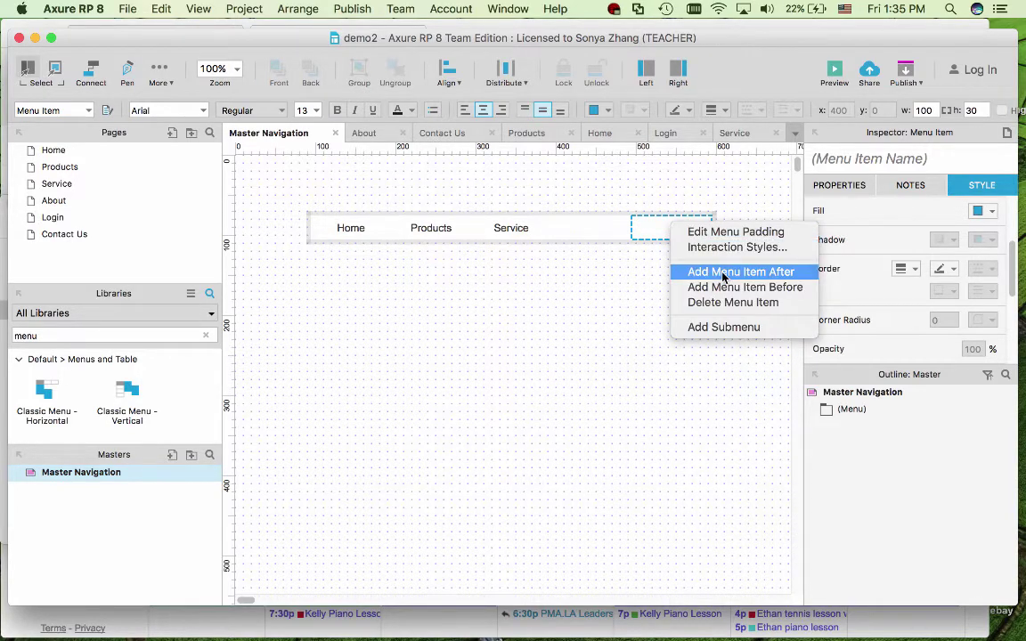
click(717, 273)
Label the three new items About Us, Login and Contact Us.
click(599, 229)
text(Acco)
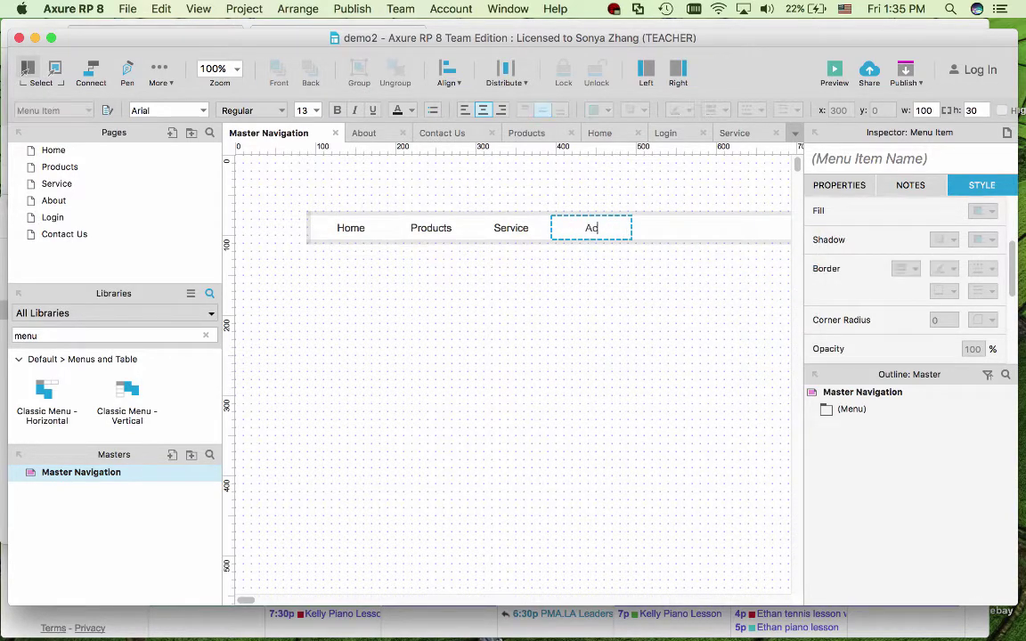
key(BackSpace)
key(BackSpace)
key(BackSpace)
text(bout Us)
click(683, 227)
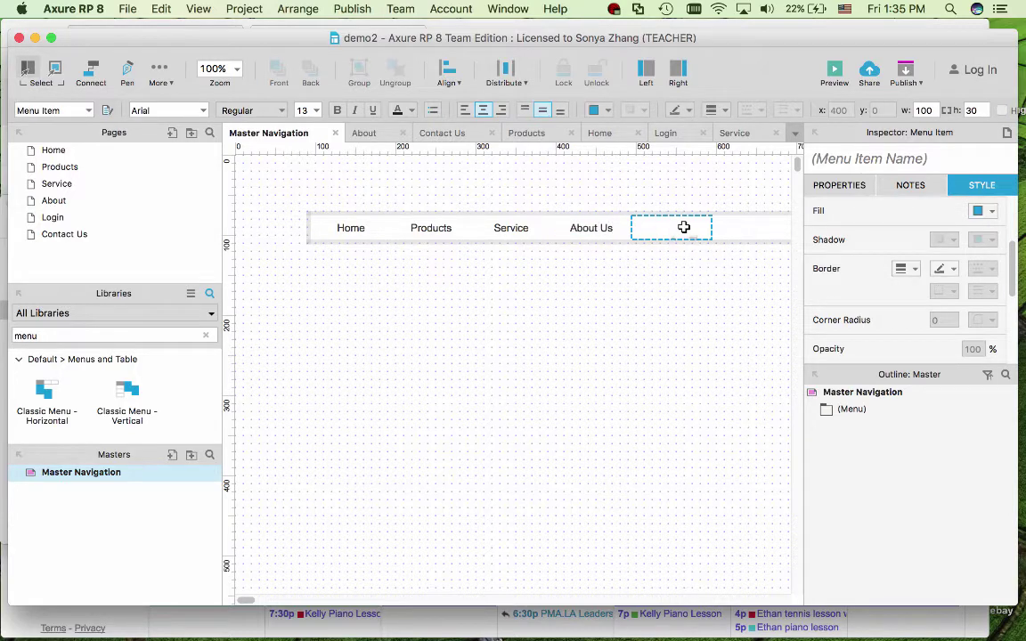
double_click(683, 227)
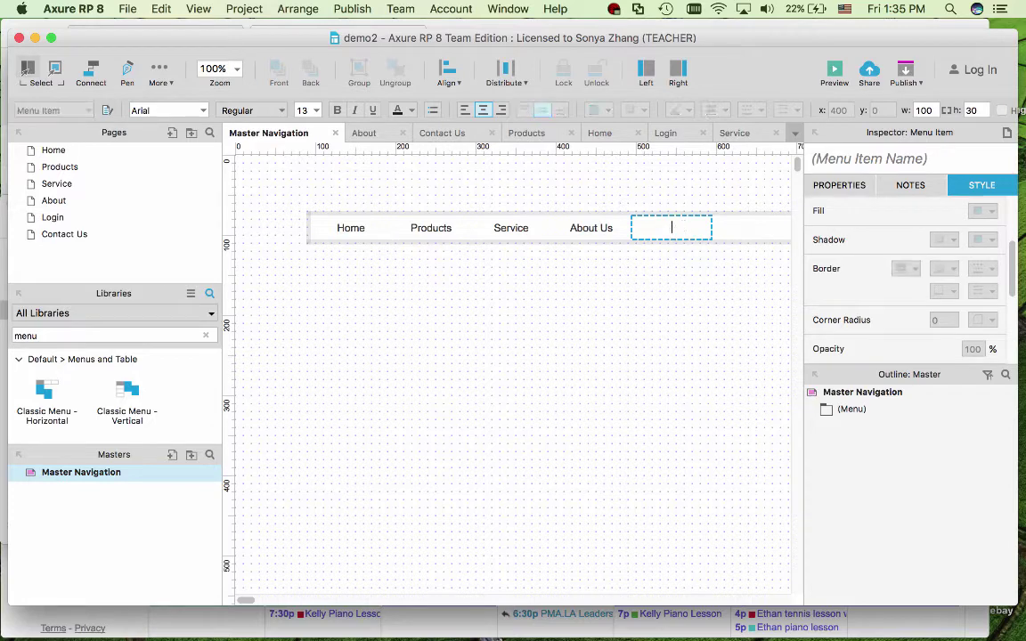
text(Login)
click(758, 227)
double_click(767, 228)
text(Contact Us)
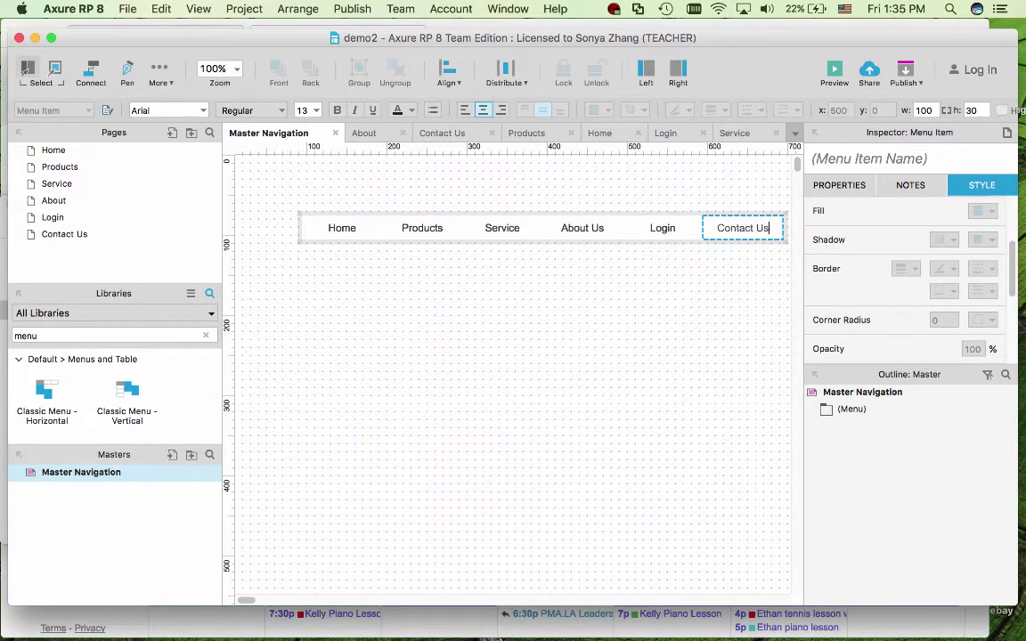
click(680, 308)
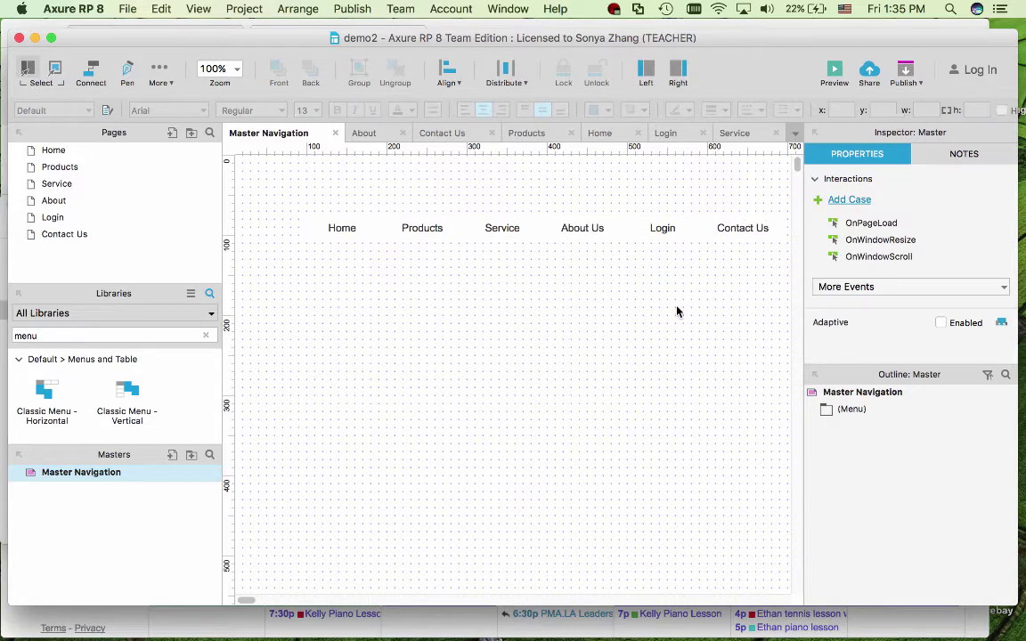
Add a submenu under the Products menu item.
click(422, 229)
click(343, 229)
click(427, 230)
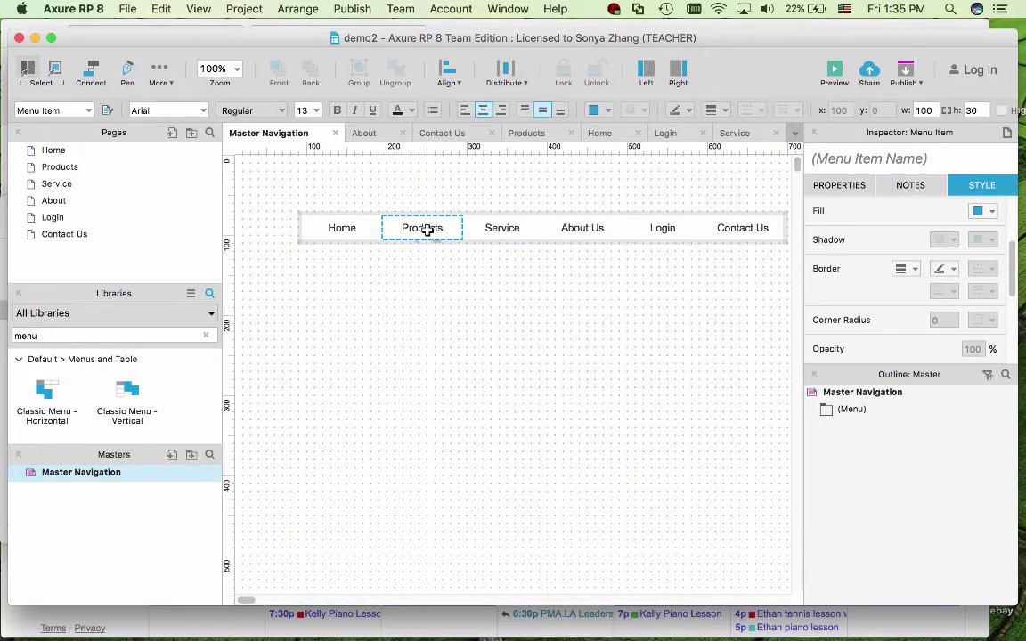
right_click(427, 231)
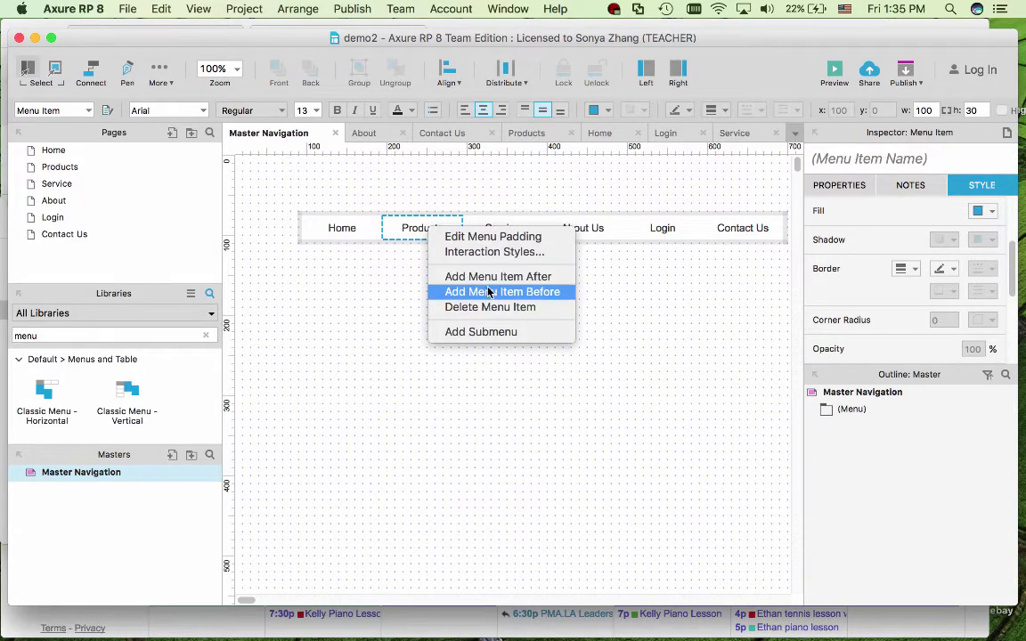
click(483, 332)
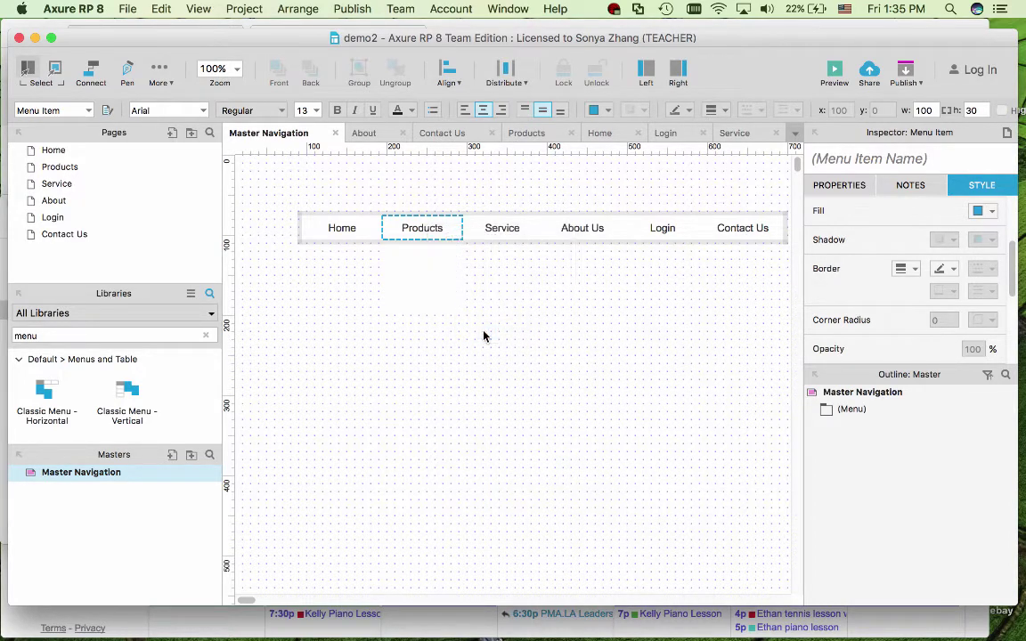
Label the submenu items Category 1, Category 2 and Category 3.
double_click(424, 254)
text(Categ)
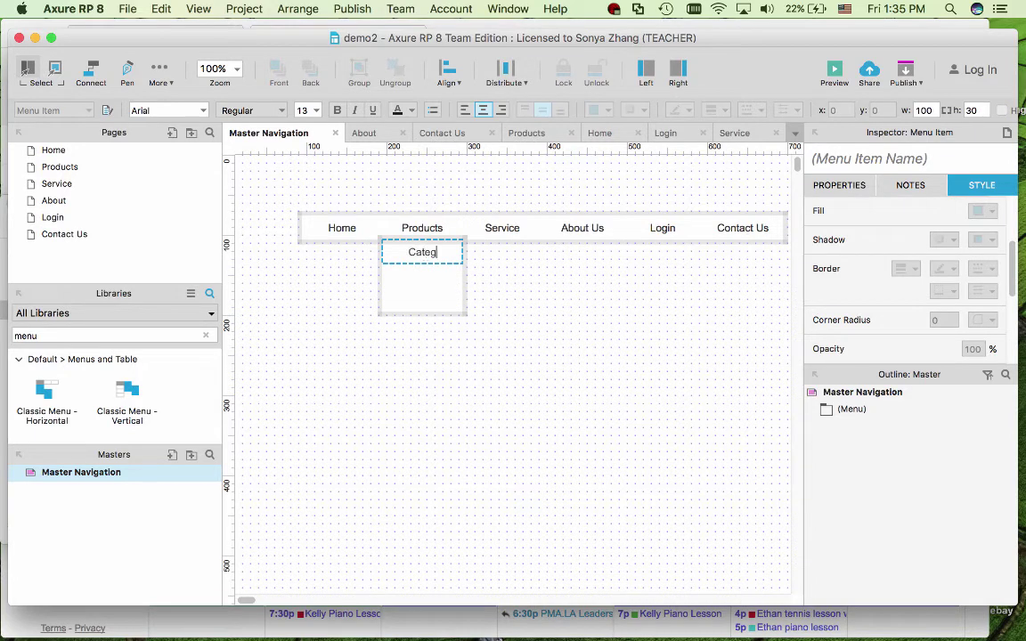
text(ory 1)
double_click(421, 275)
text(Category 2)
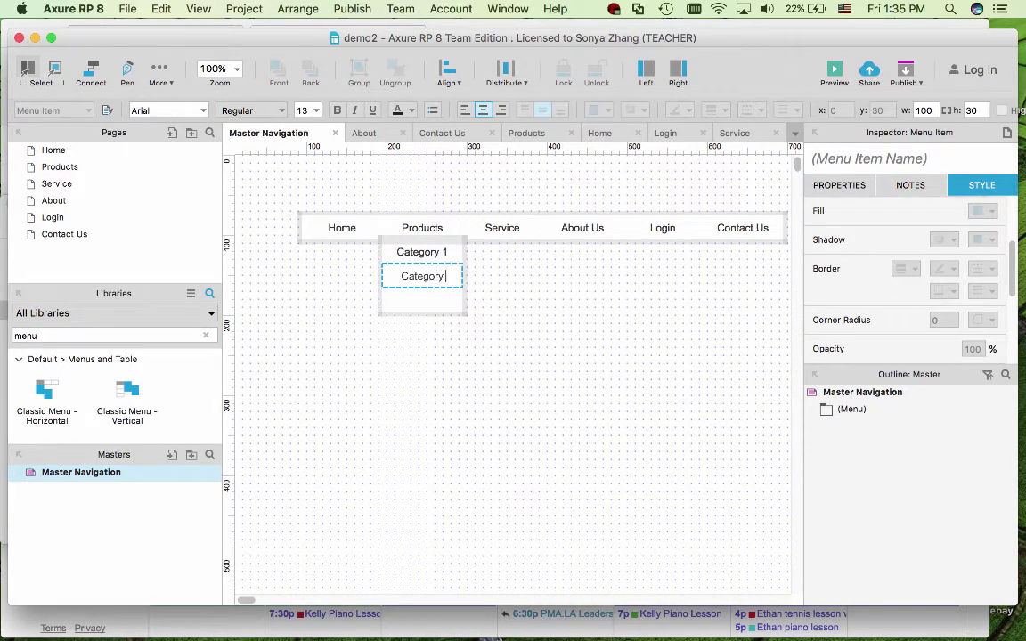
double_click(416, 304)
text(Cate)
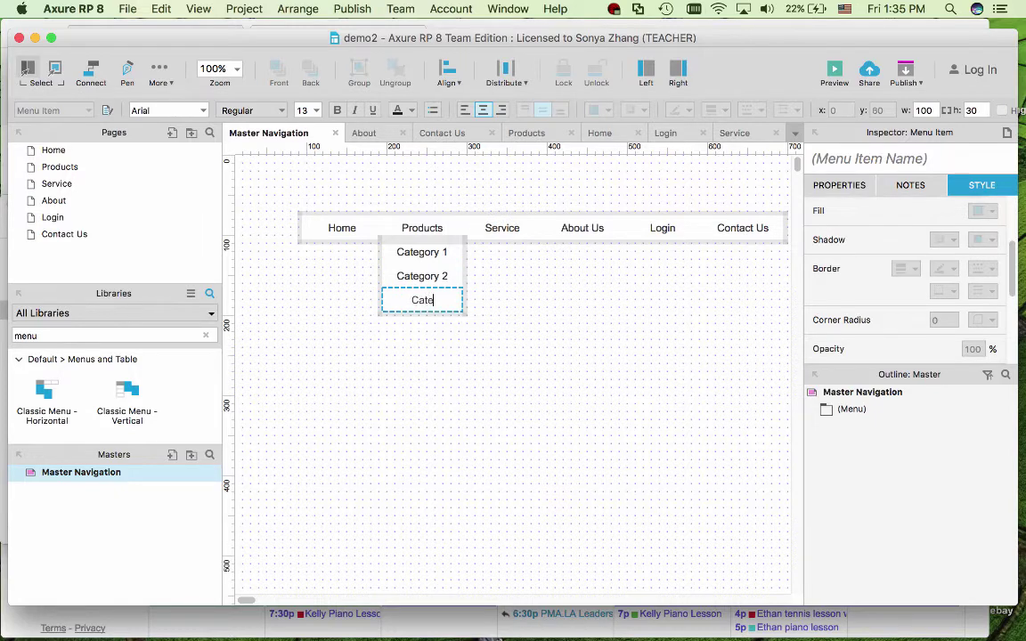
text(gory 3)
click(498, 338)
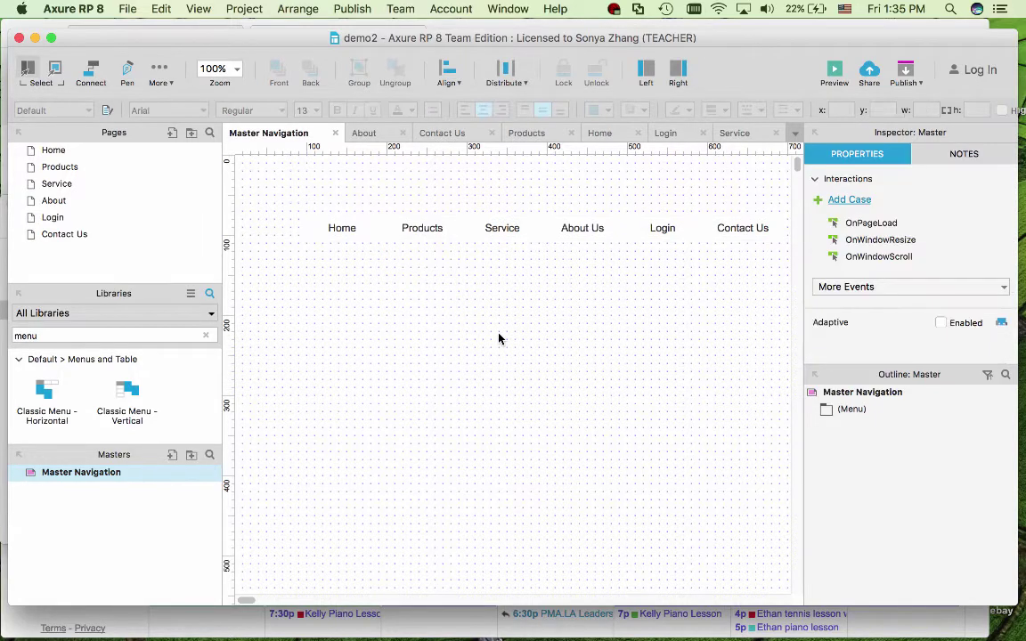
Link the Home and Products menu items to the Home and Products pages.
click(427, 229)
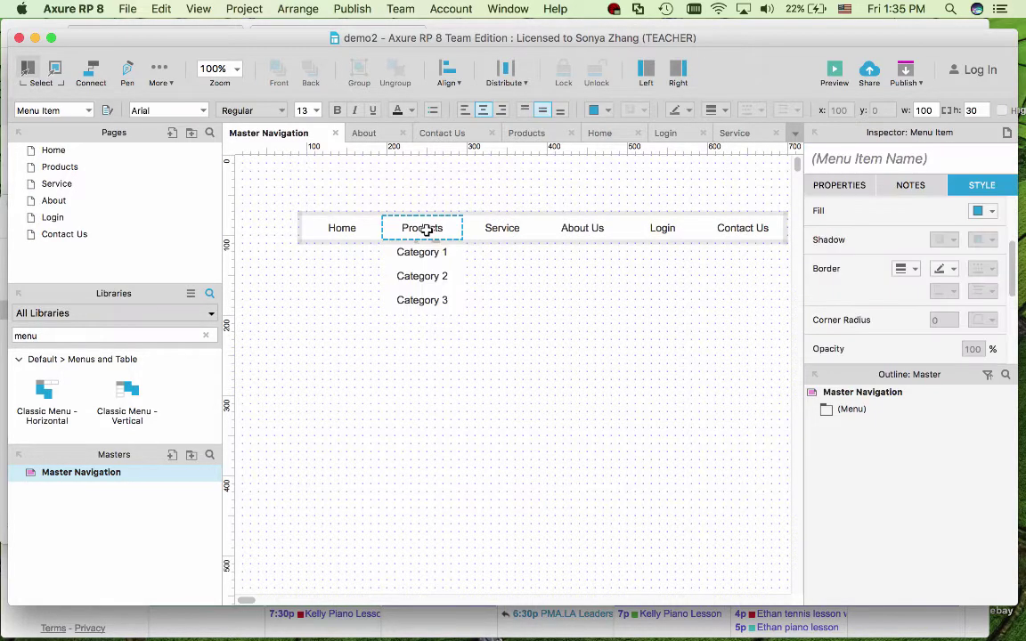
click(335, 236)
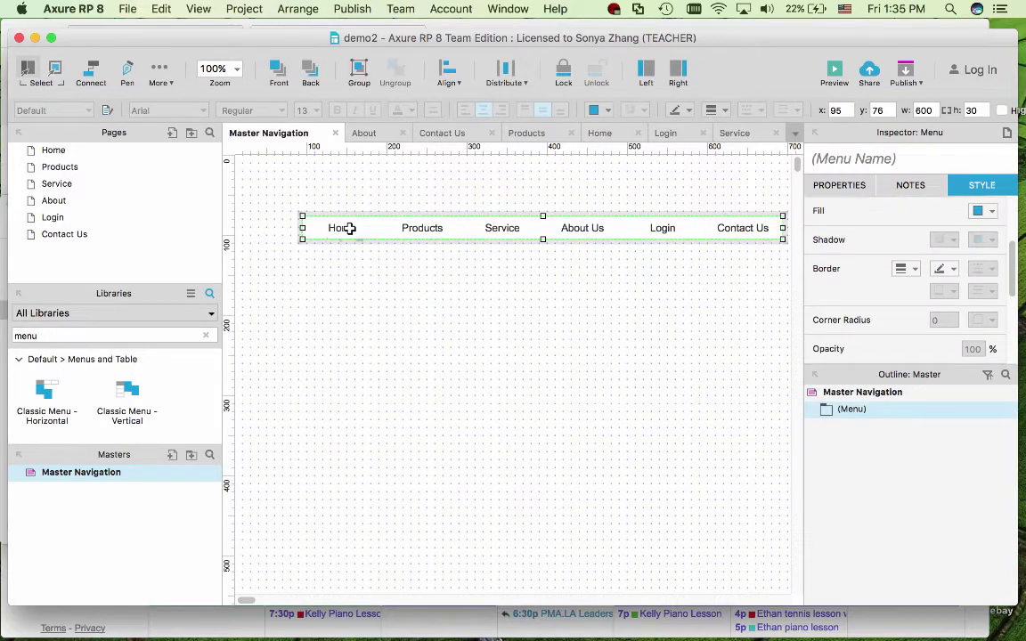
click(349, 228)
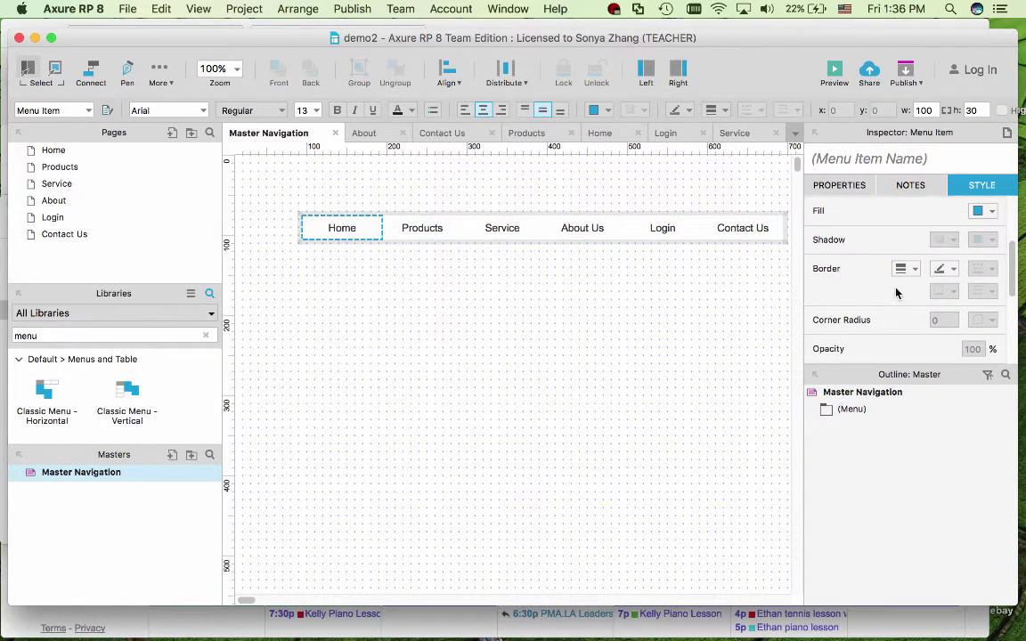
click(832, 186)
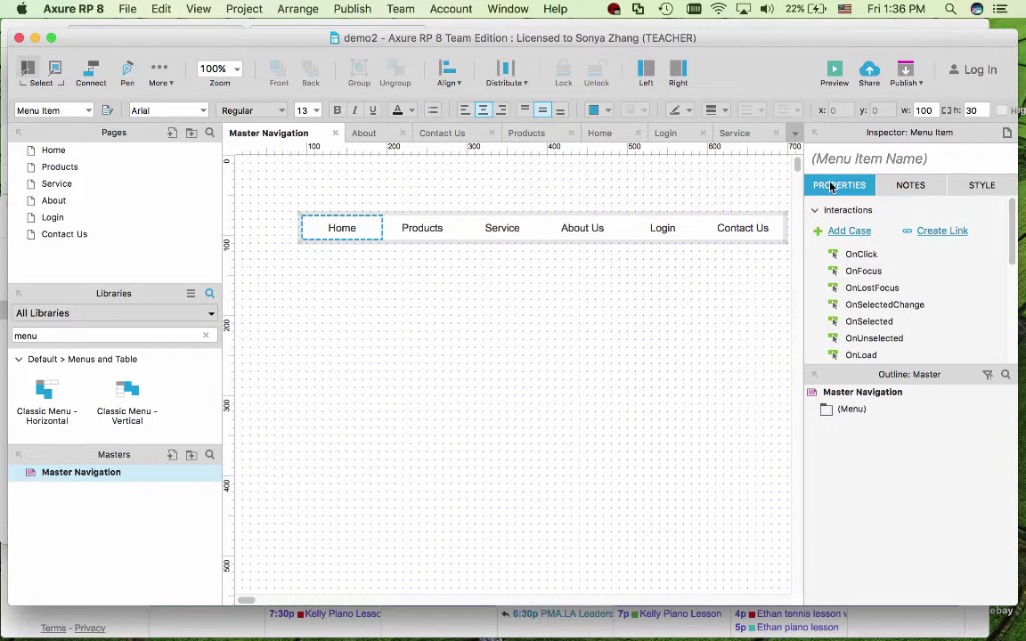
click(945, 232)
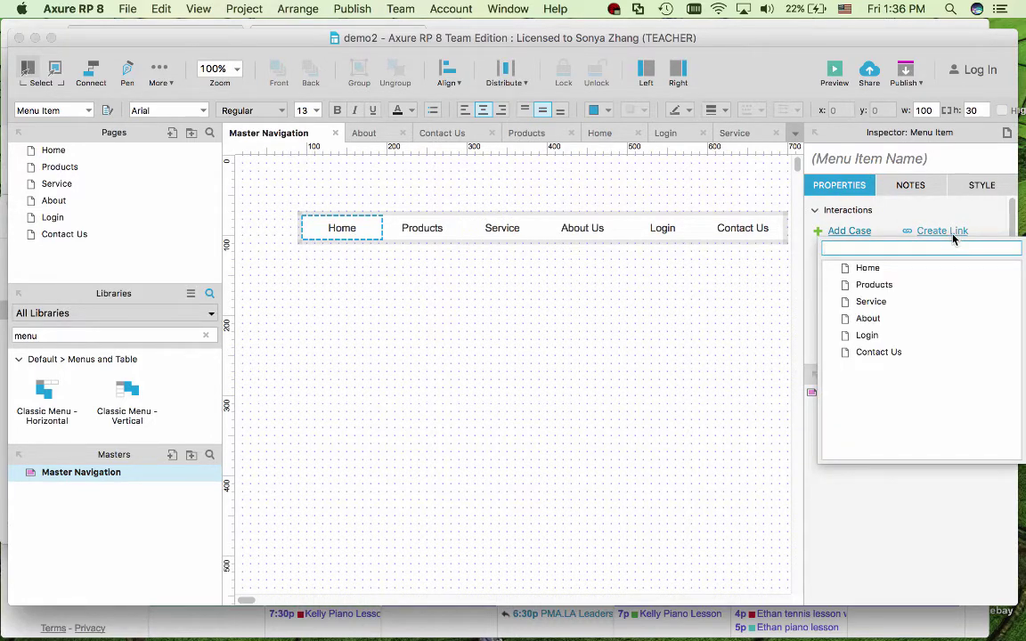
click(866, 268)
click(422, 229)
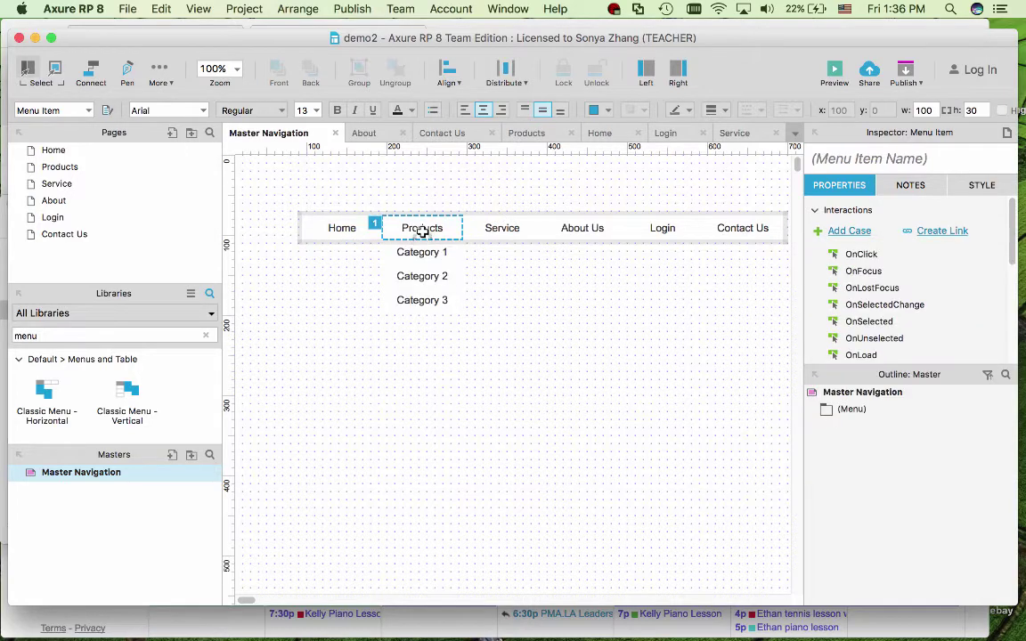
click(951, 231)
click(876, 285)
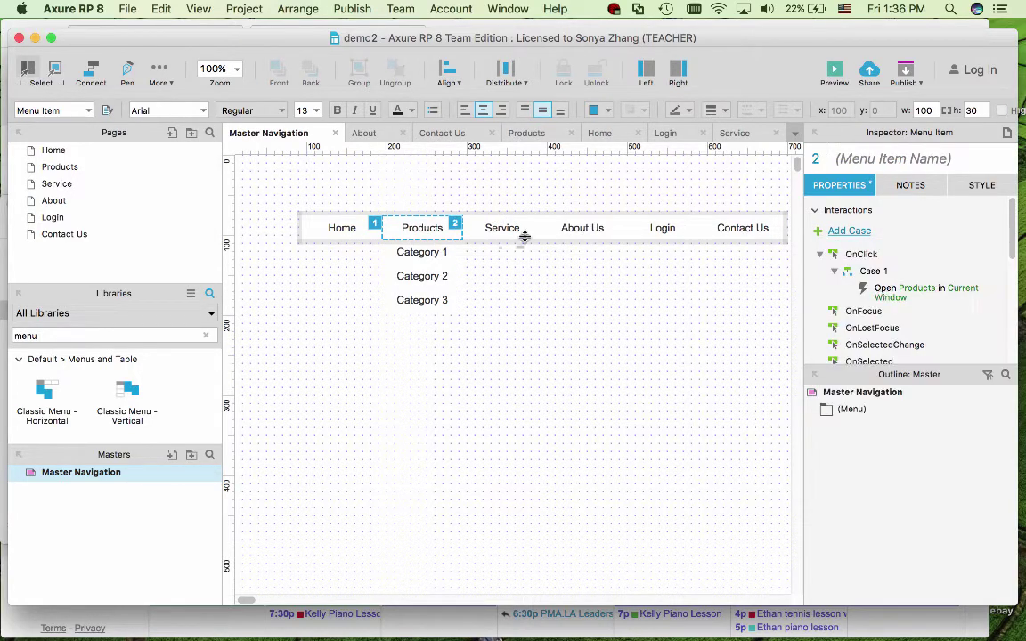
Link Service, About Us and Login to the Service, About and Login pages.
click(502, 229)
click(946, 231)
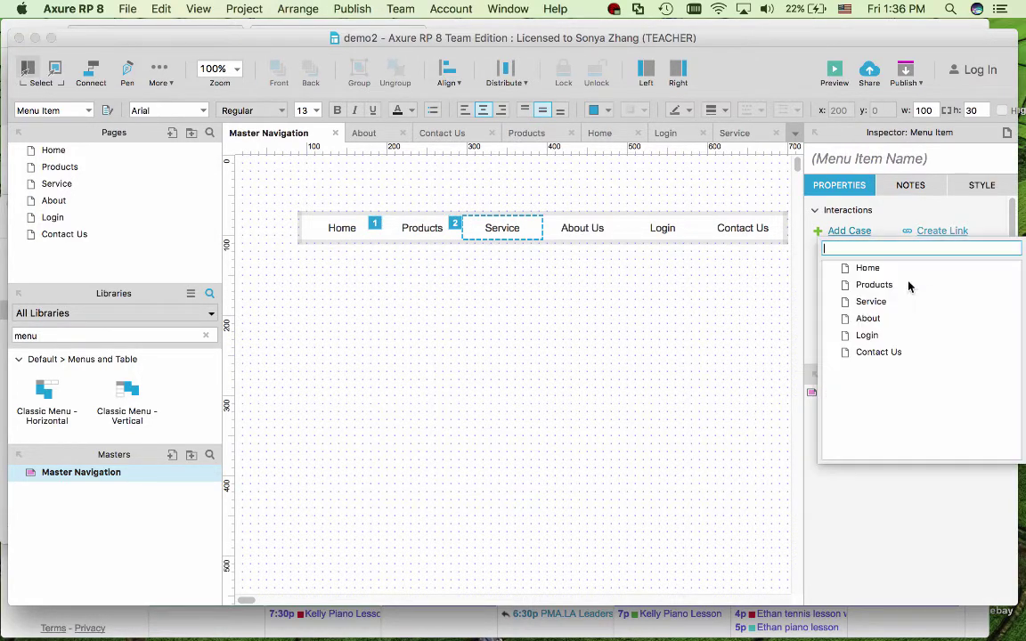
click(868, 302)
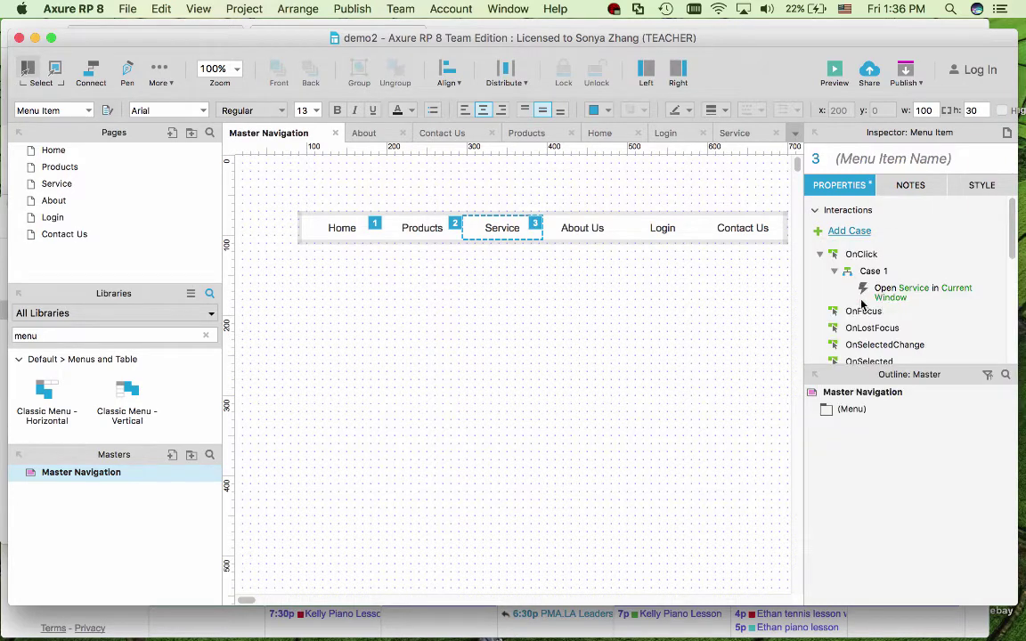
click(580, 228)
click(939, 230)
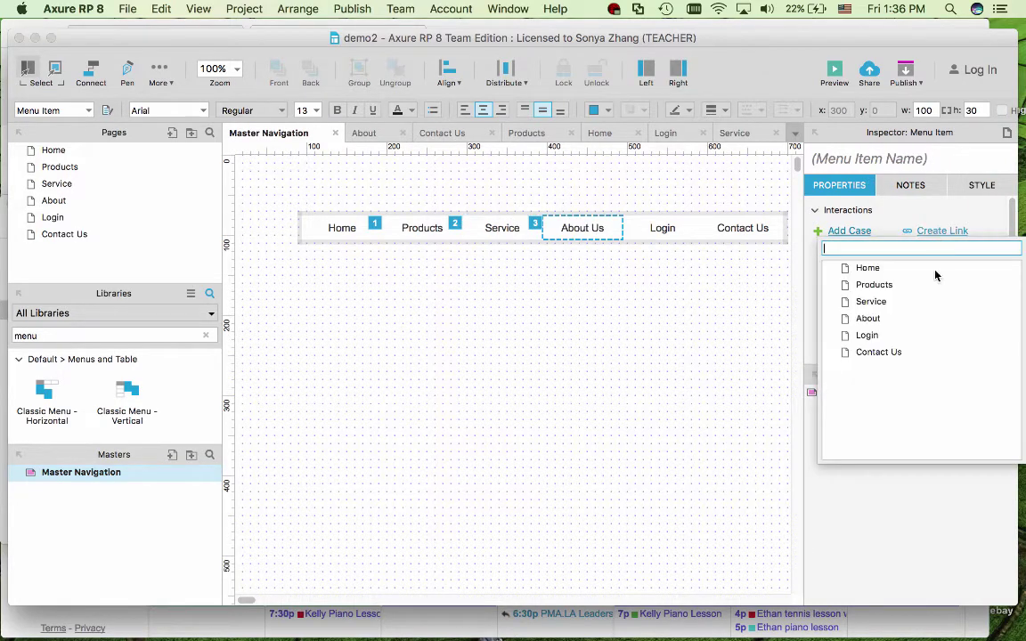
click(868, 318)
click(660, 230)
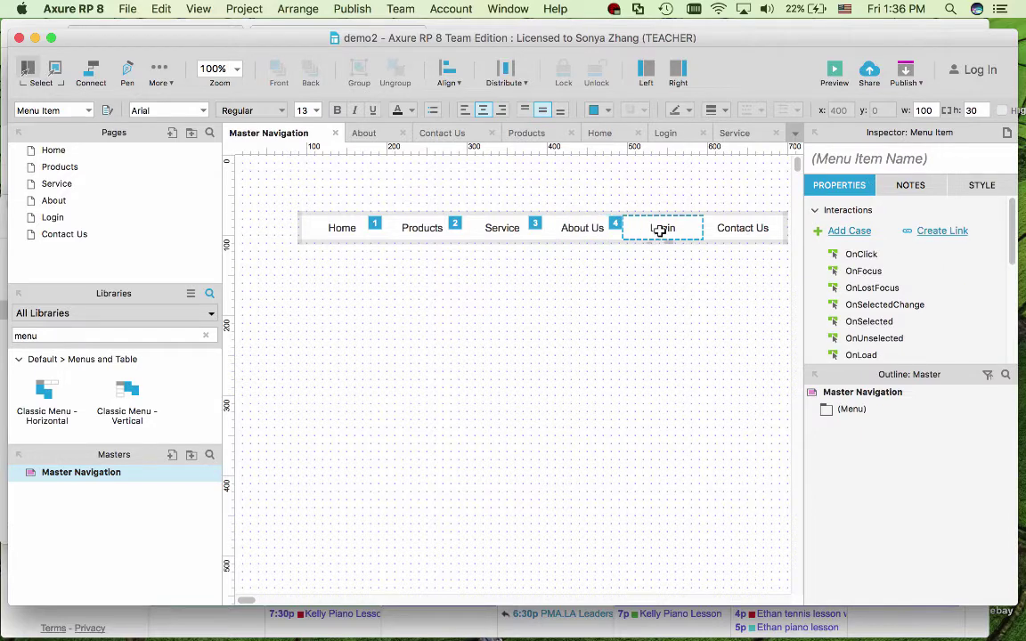
click(945, 232)
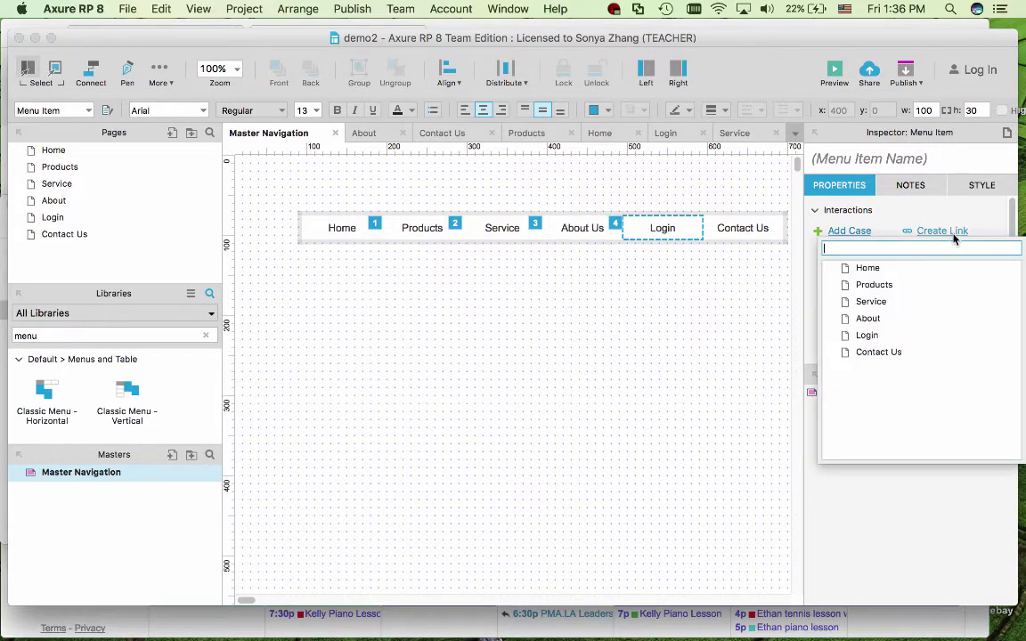
click(868, 336)
click(754, 230)
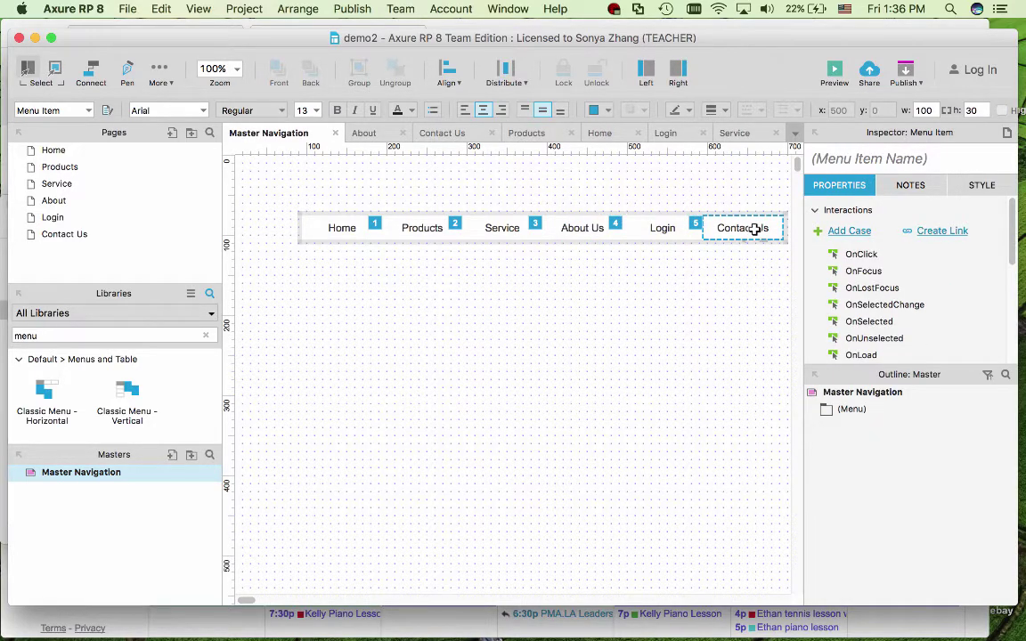
right_click(754, 230)
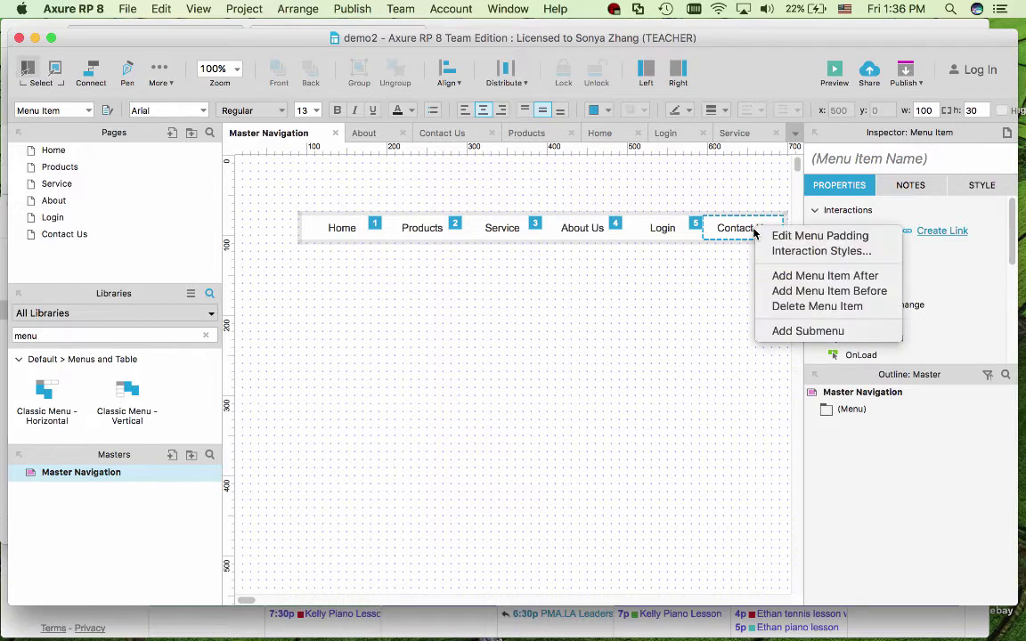
click(732, 264)
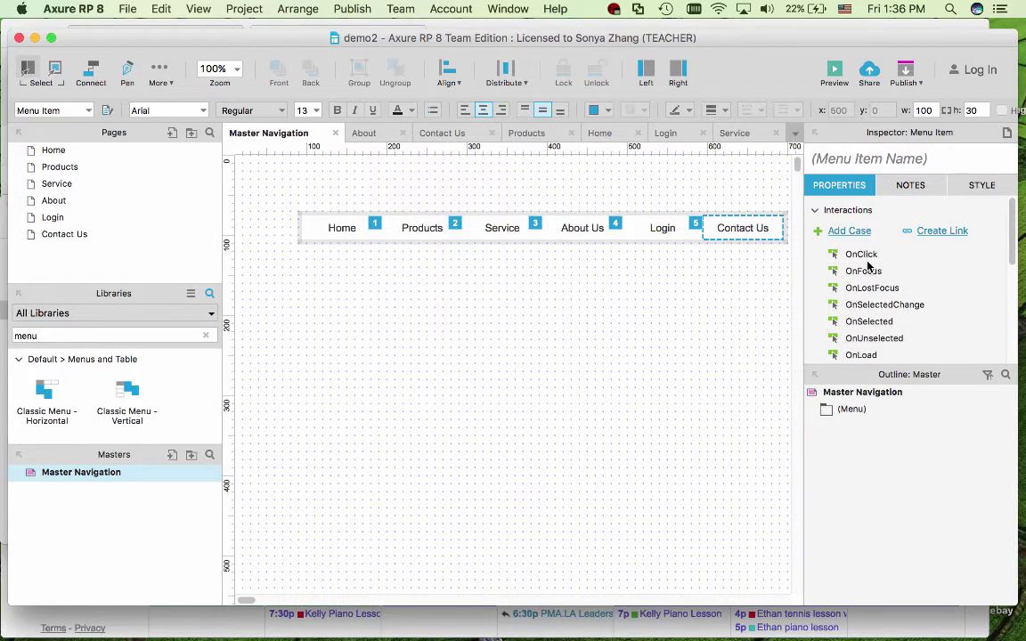
Add an OnClick case making Contact Us open the Contact Us page.
double_click(862, 256)
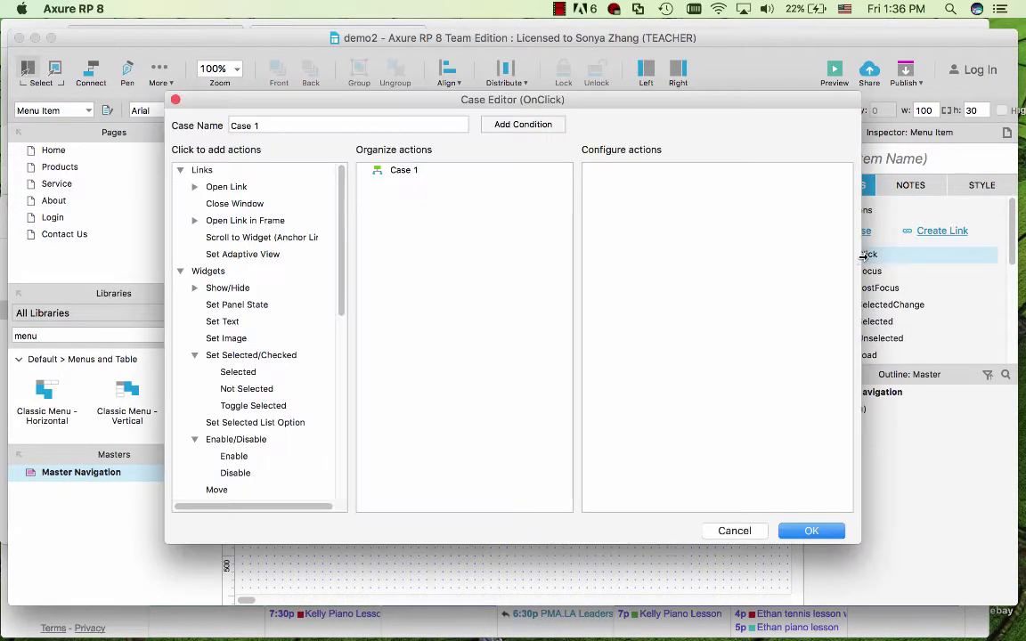
click(229, 187)
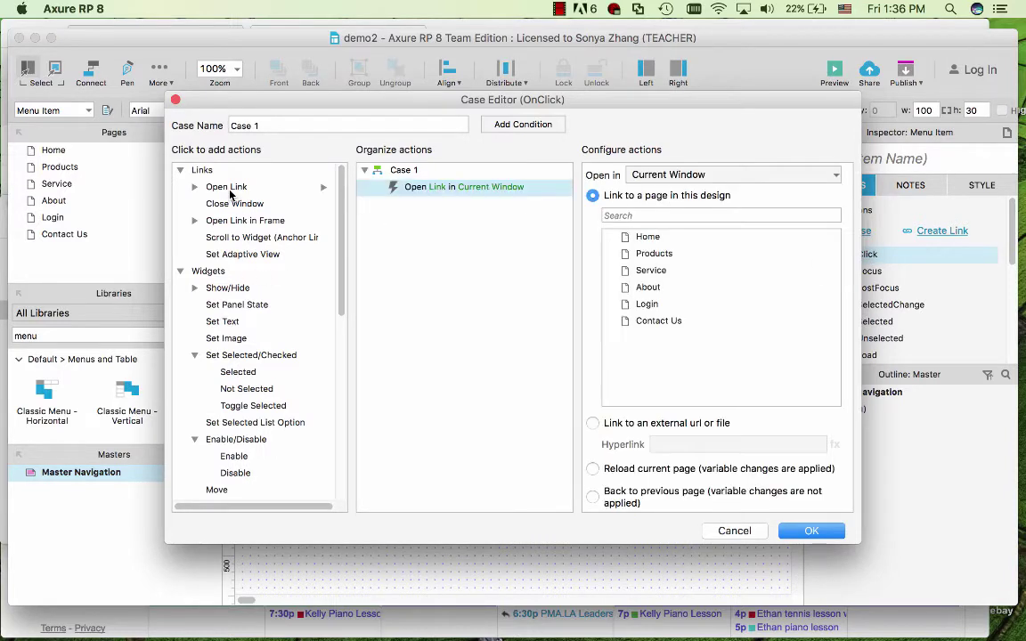
click(657, 321)
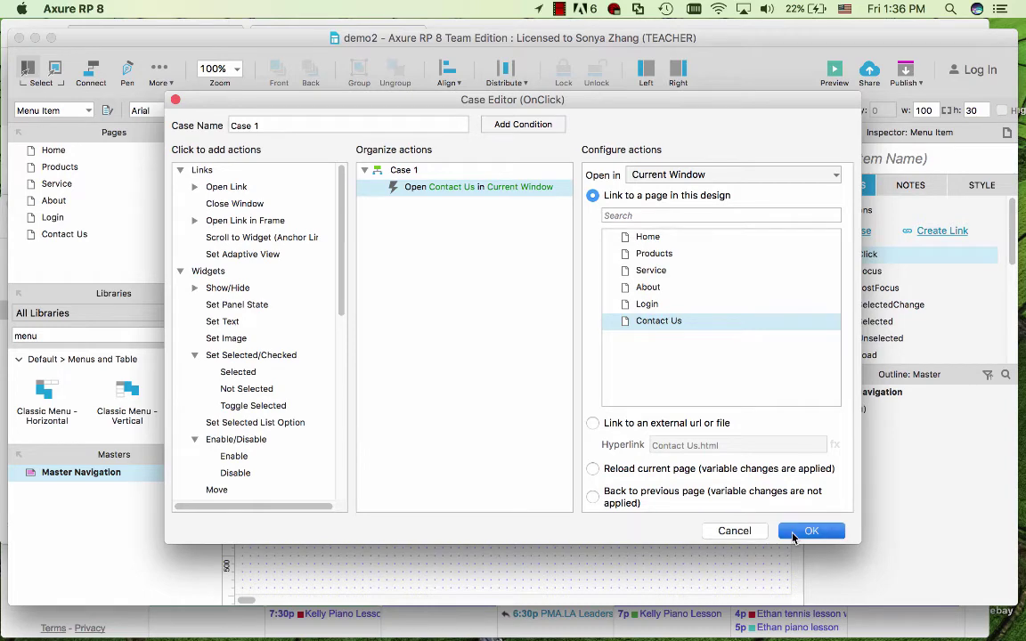
click(792, 534)
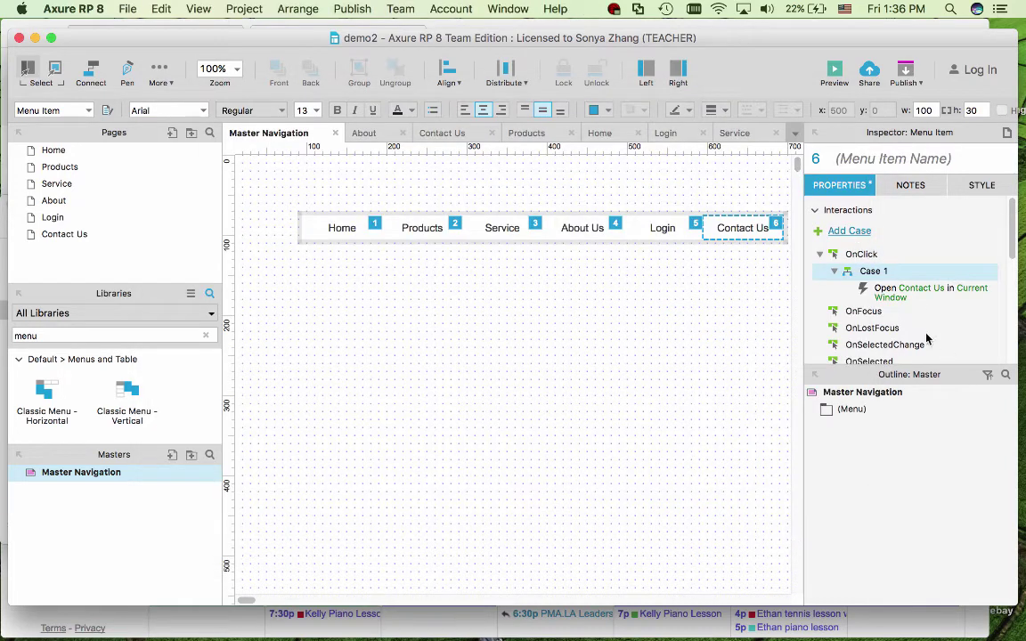
Verify the page links on the Login and Contact Us menu items.
click(669, 228)
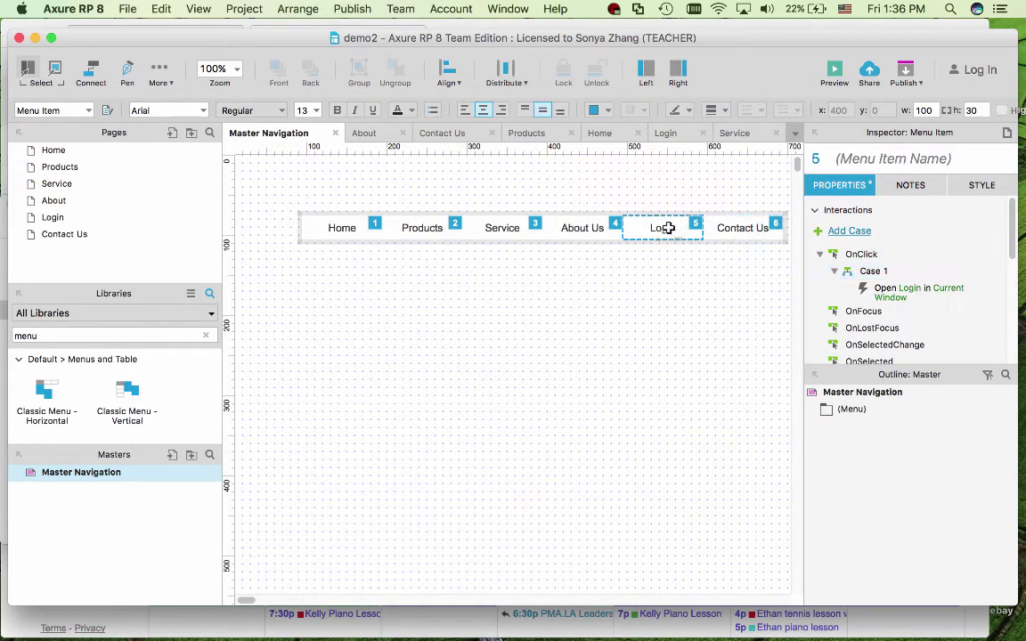
click(738, 230)
click(669, 233)
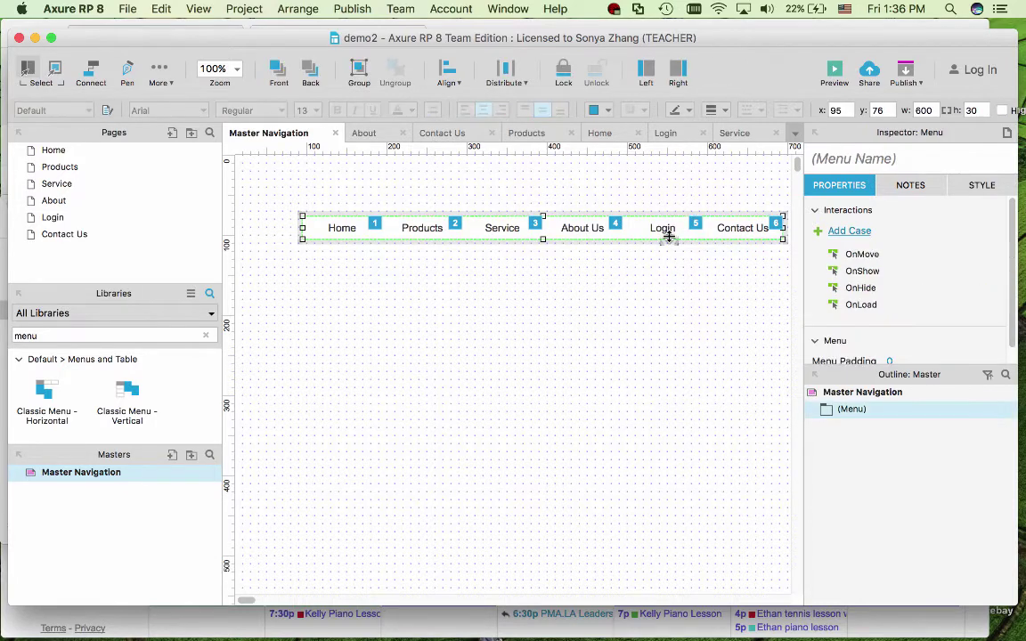
click(737, 231)
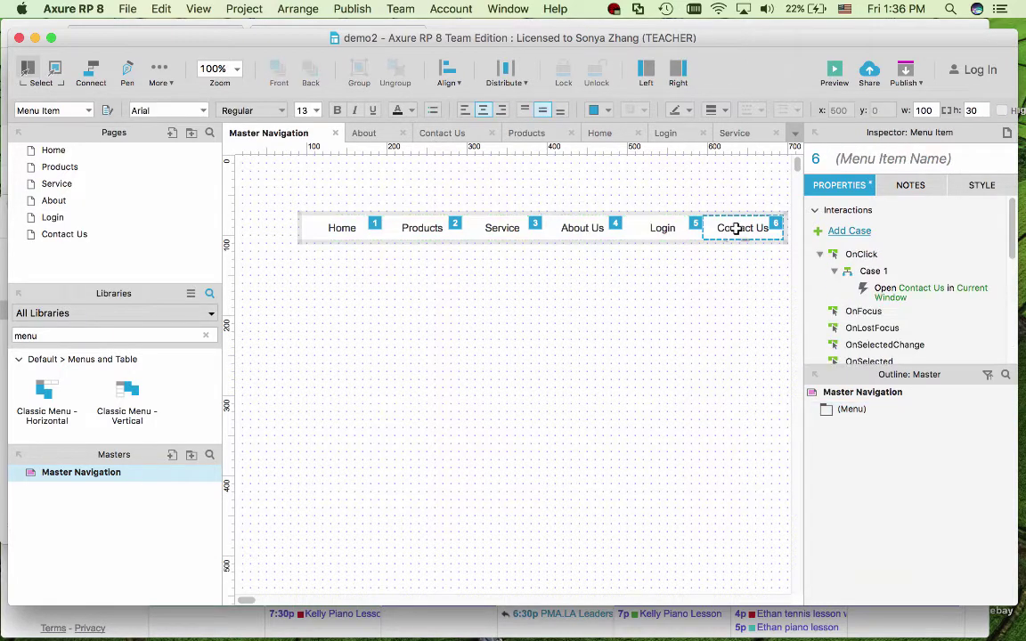
click(663, 230)
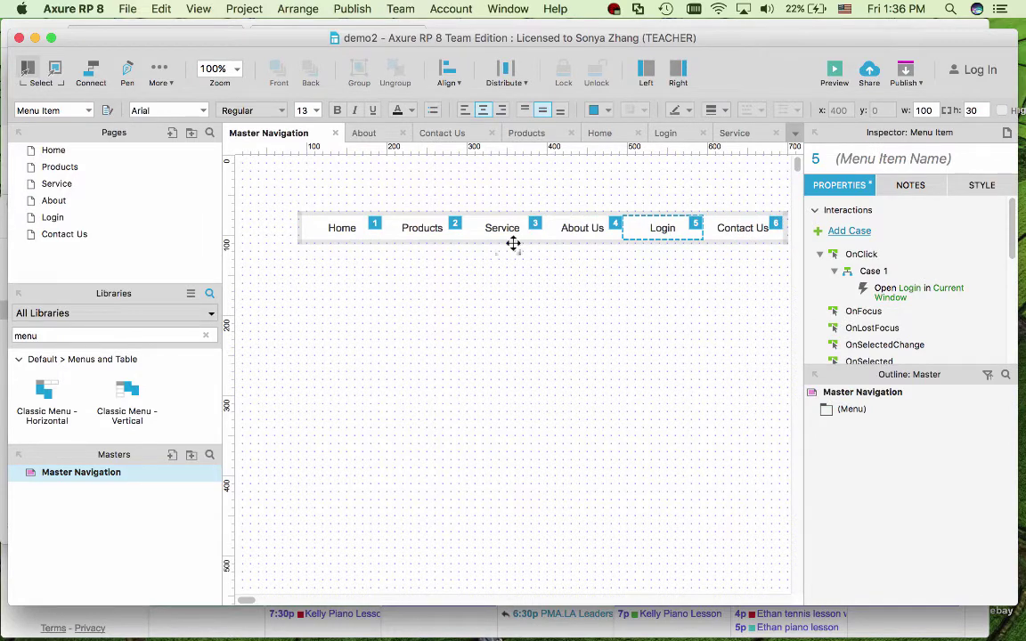
Search the library for 'image' and place a 90×76 image placeholder above the Home menu item.
click(344, 229)
click(362, 288)
click(153, 335)
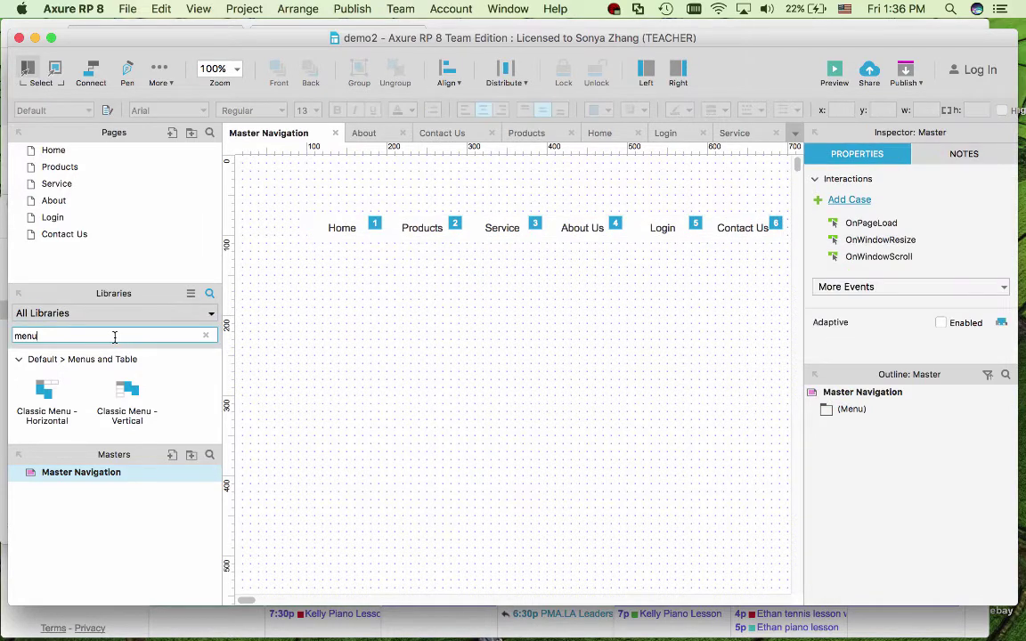
text(image)
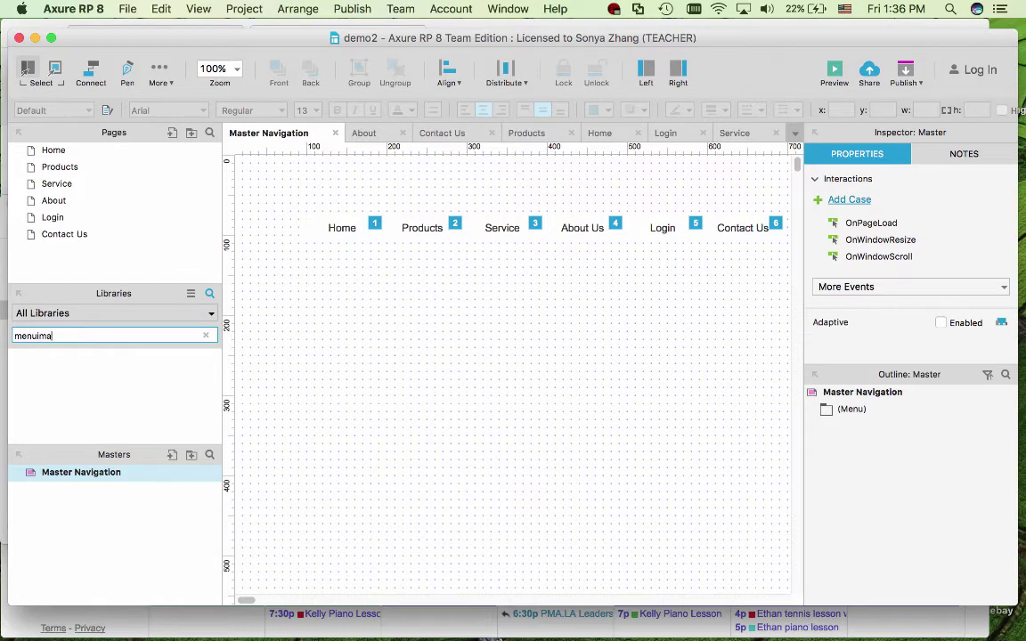
key(BackSpace)
key(BackSpace)
key(BackSpace)
key(BackSpace)
key(BackSpace)
key(BackSpace)
text(image)
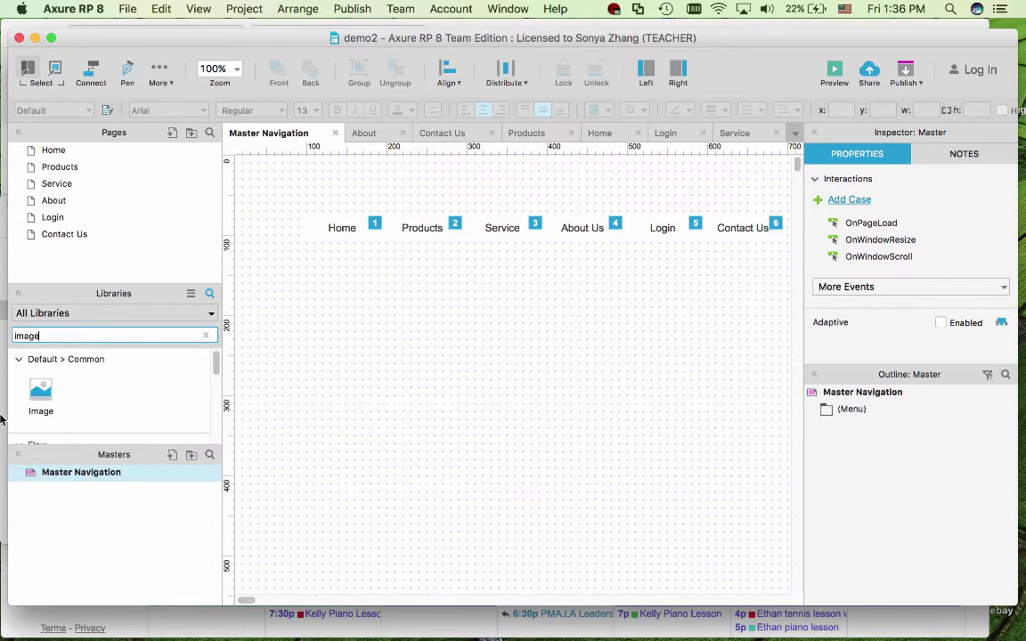
drag(41, 391, 385, 227)
drag(542, 290, 379, 214)
Import bikeLogo.png into the image placeholder.
right_click(341, 190)
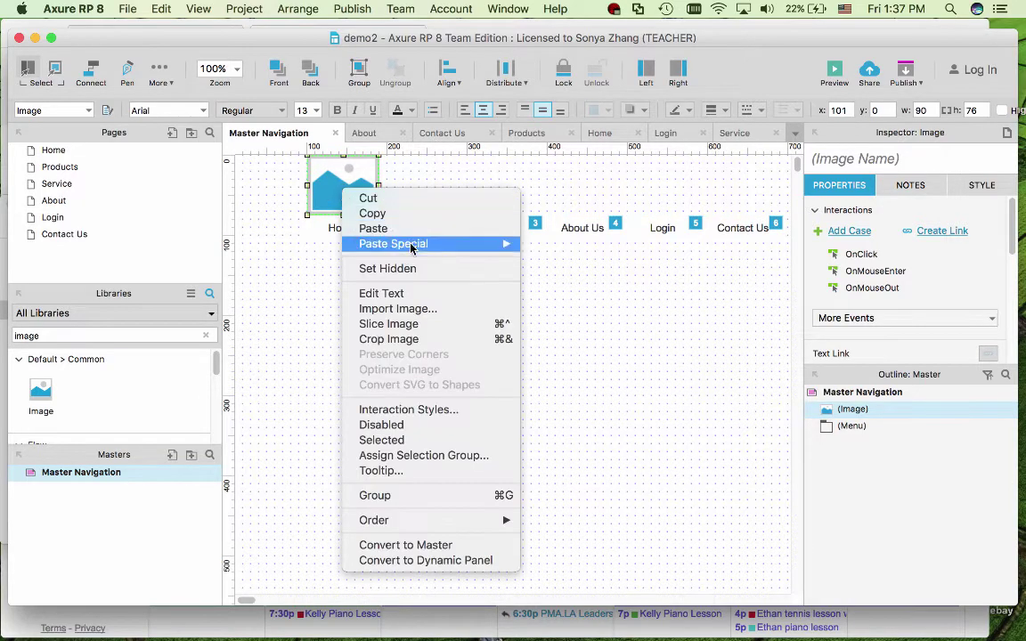
click(420, 312)
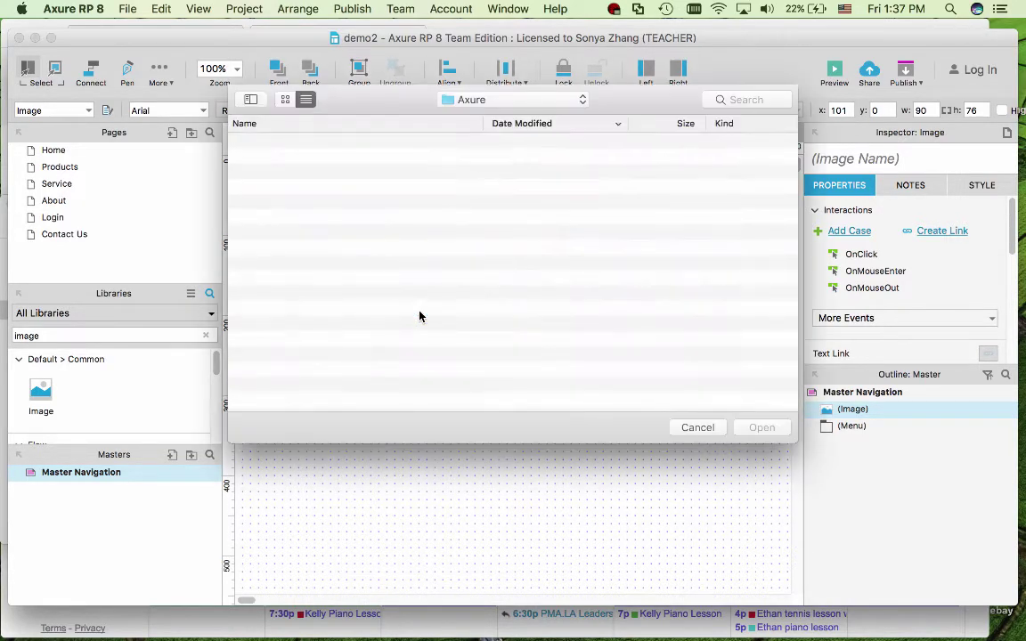
click(304, 204)
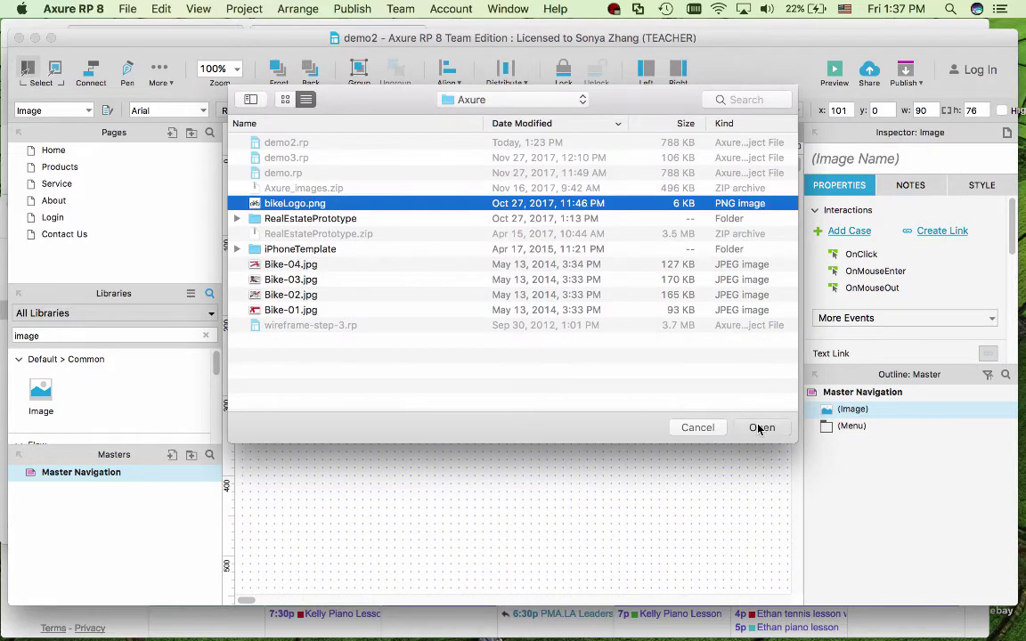
click(761, 428)
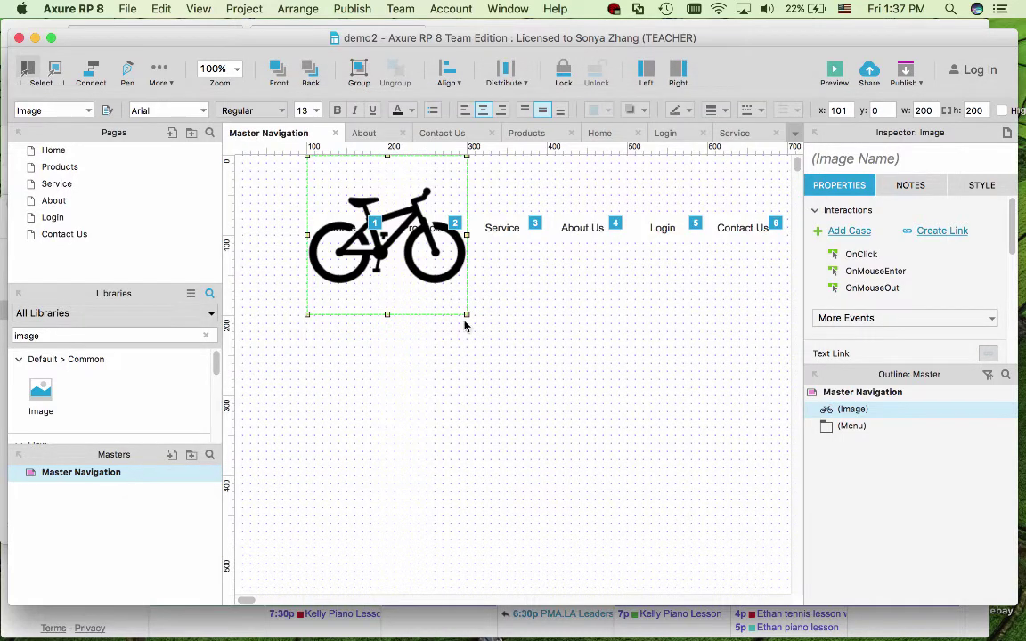
Shrink the bike image to 76×76 and nudge it left to align with the menu.
drag(466, 313, 467, 311)
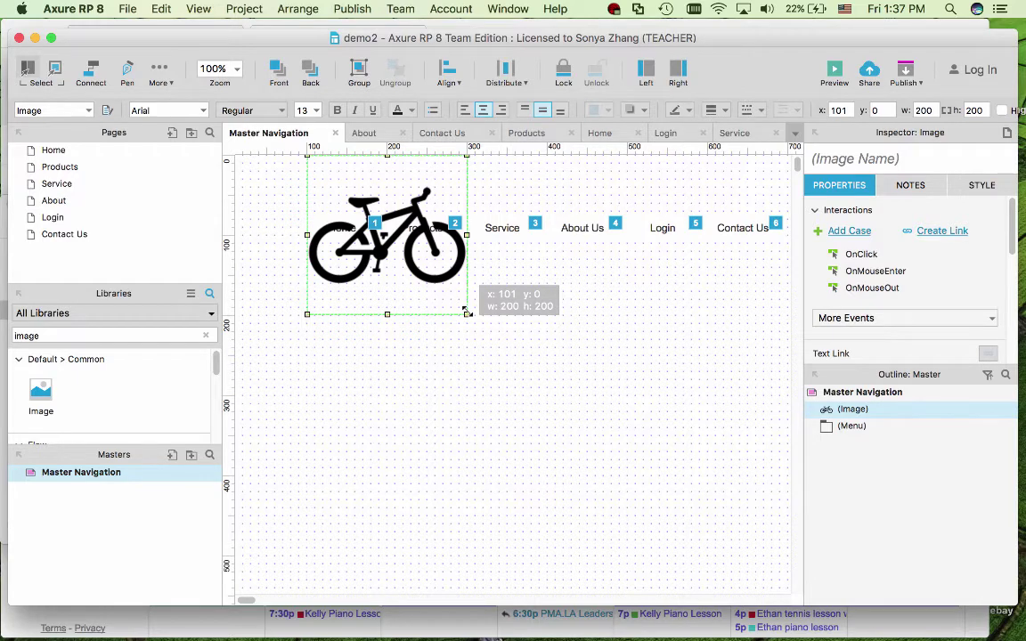
drag(467, 312, 363, 215)
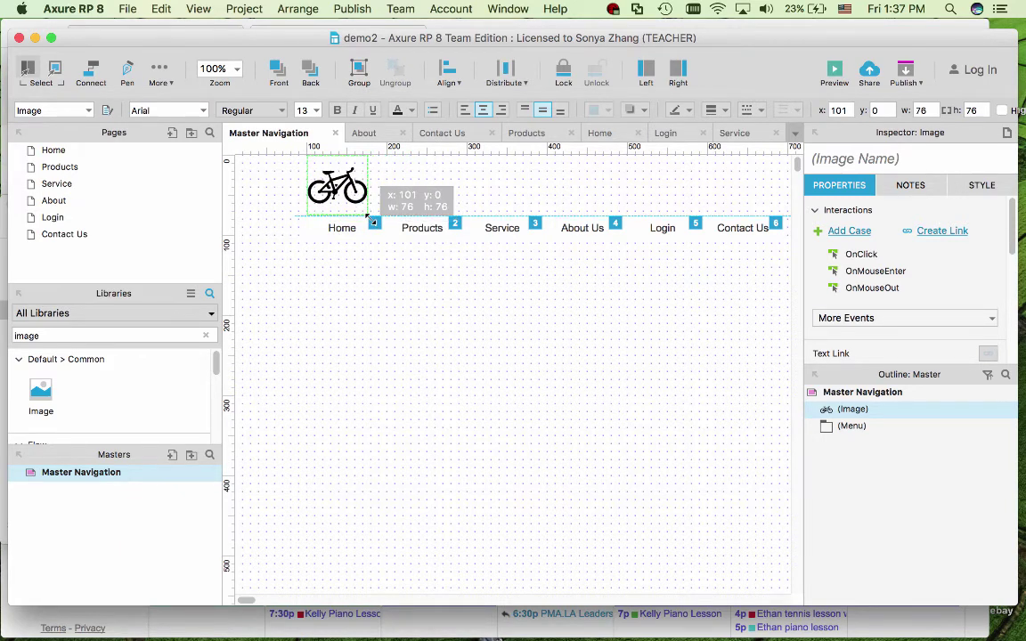
drag(365, 217, 365, 217)
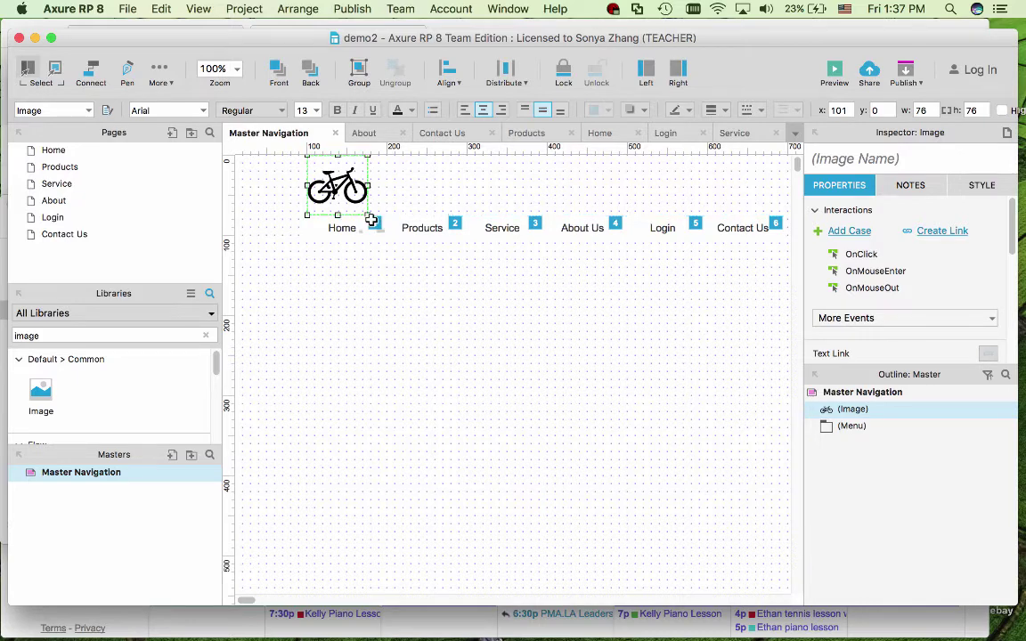
click(375, 277)
click(330, 213)
click(330, 230)
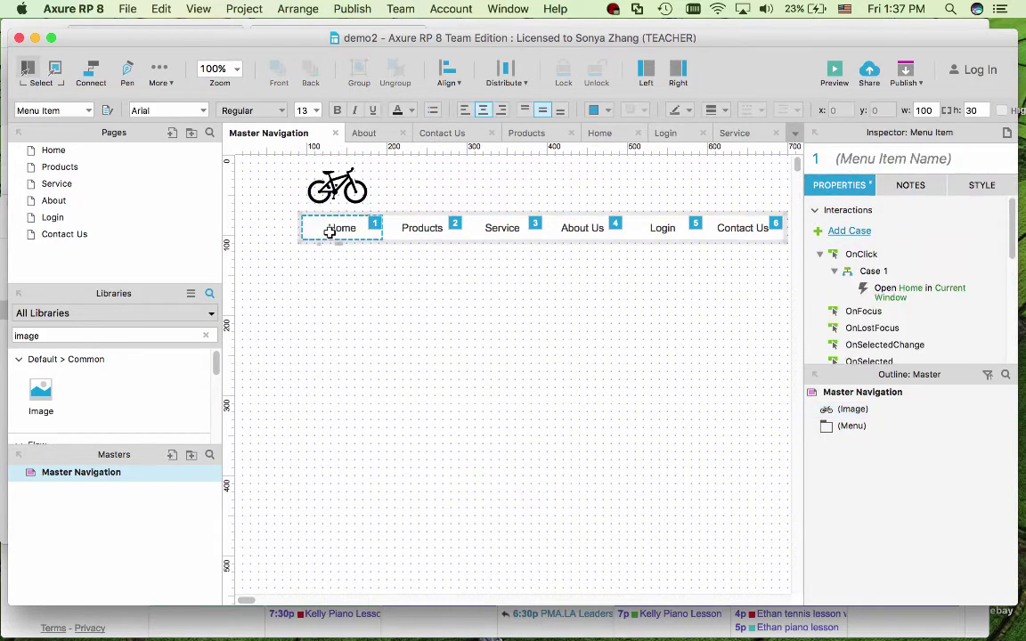
click(317, 175)
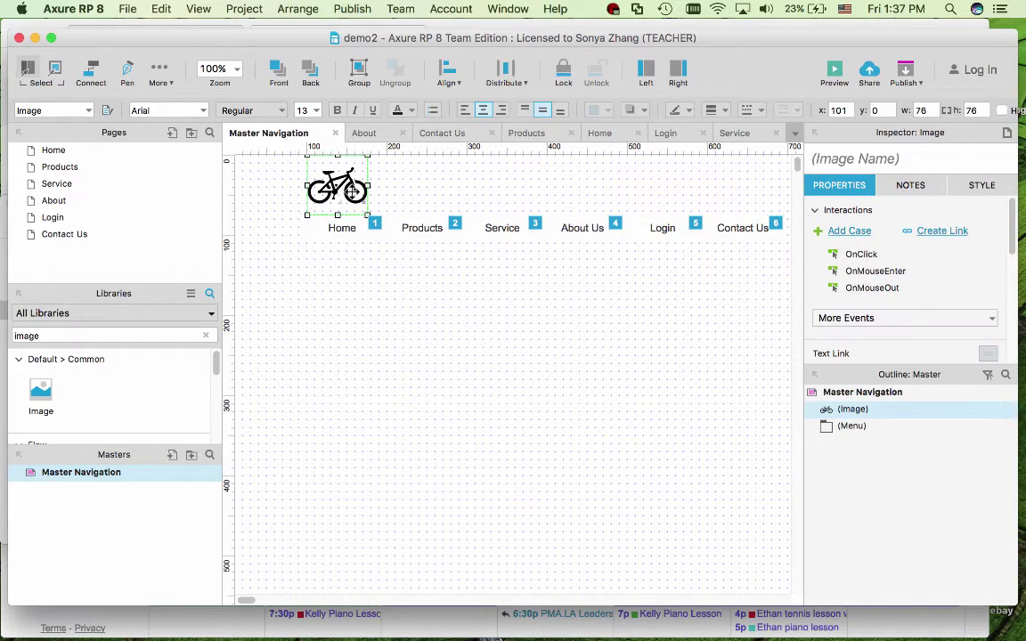
drag(346, 190, 341, 190)
click(410, 314)
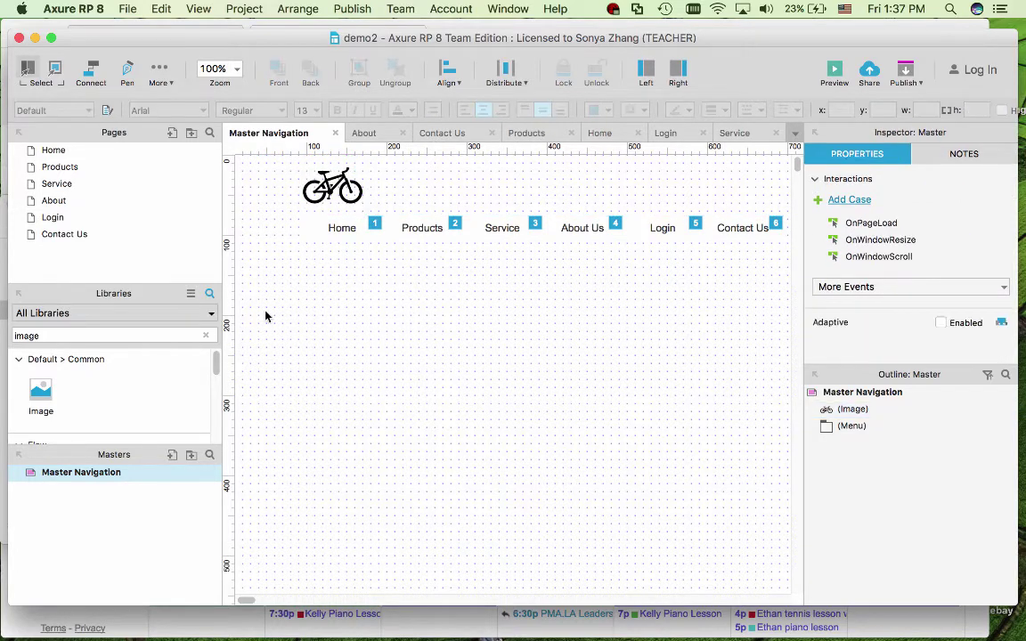
Link the bike image to the Home page.
click(307, 162)
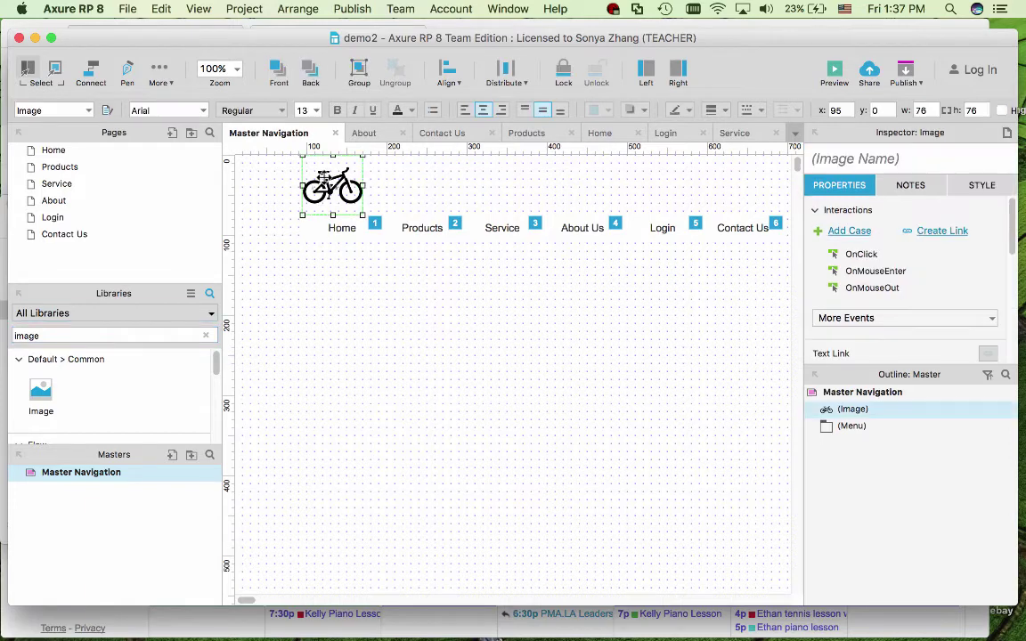
click(944, 232)
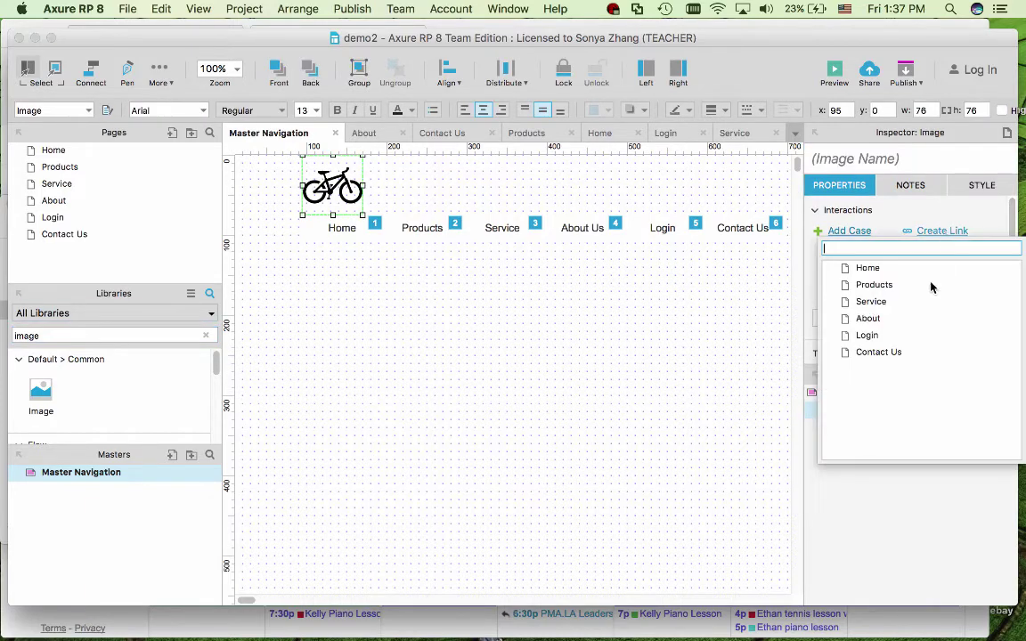
click(869, 270)
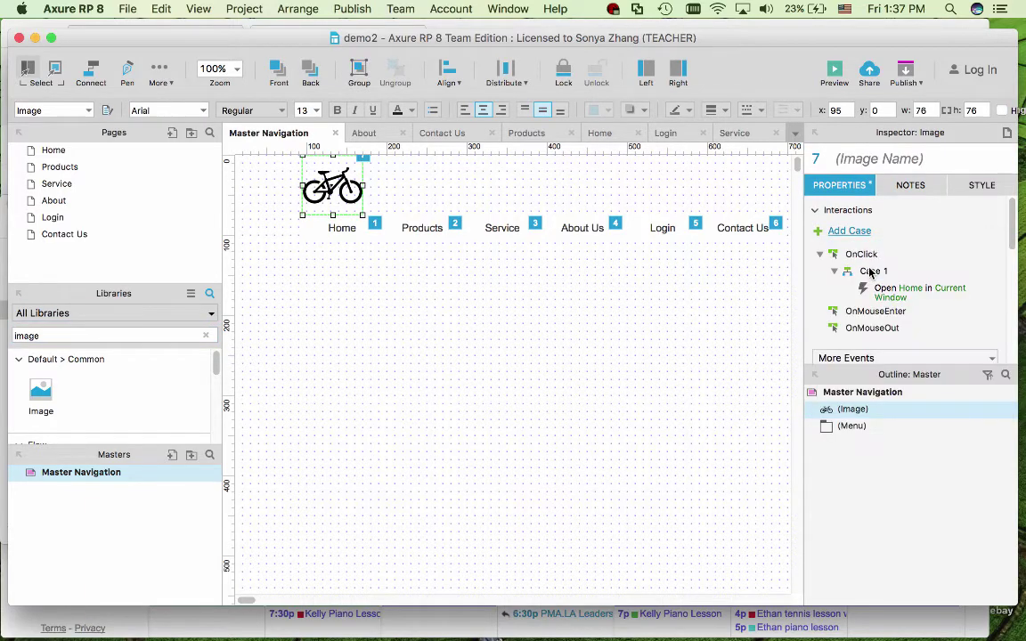
click(510, 321)
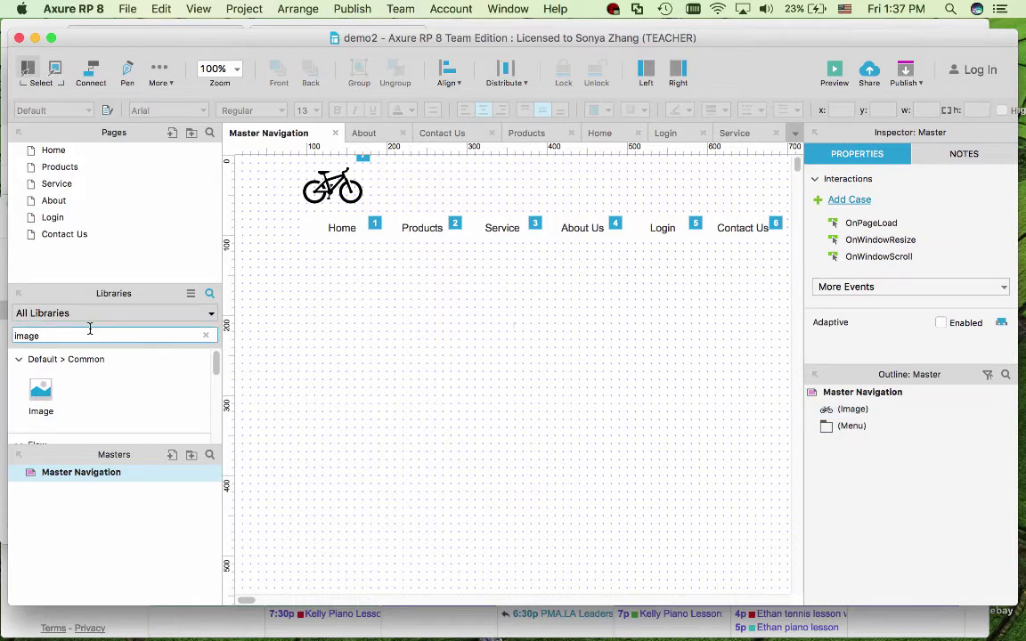
Add a Bike.com text label beside the bike logo.
drag(80, 336, 3, 335)
text(label)
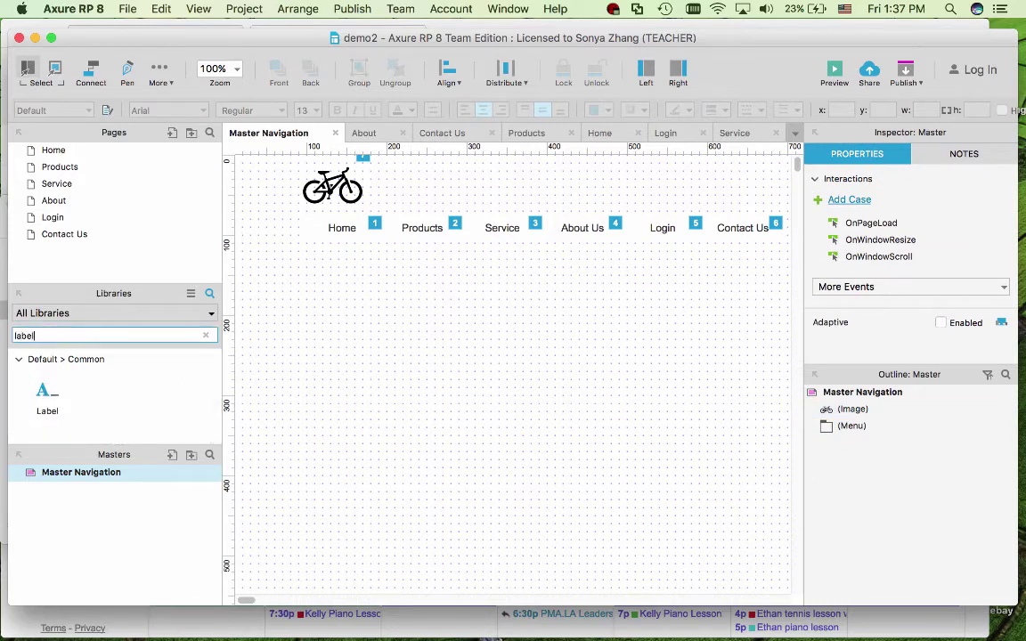
drag(47, 396, 404, 184)
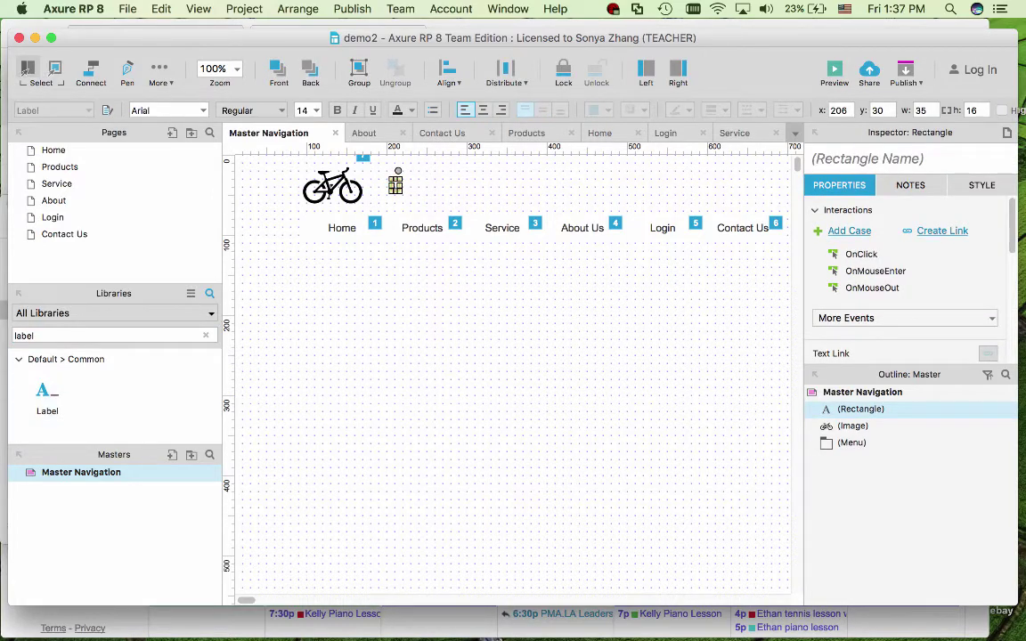
double_click(396, 184)
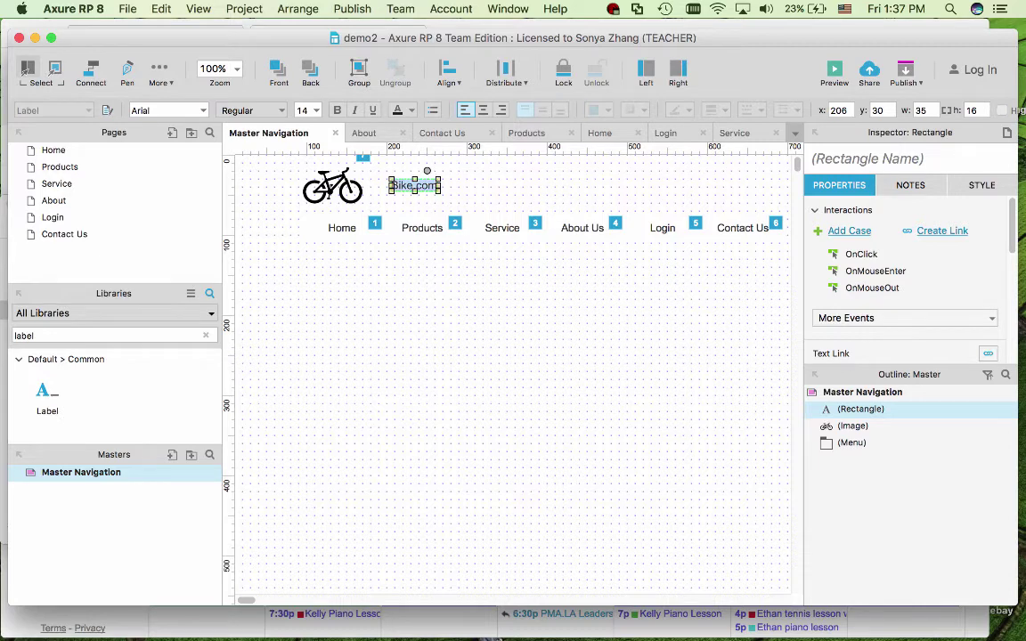
Set the Bike.com title to font size 20 and bold.
click(980, 185)
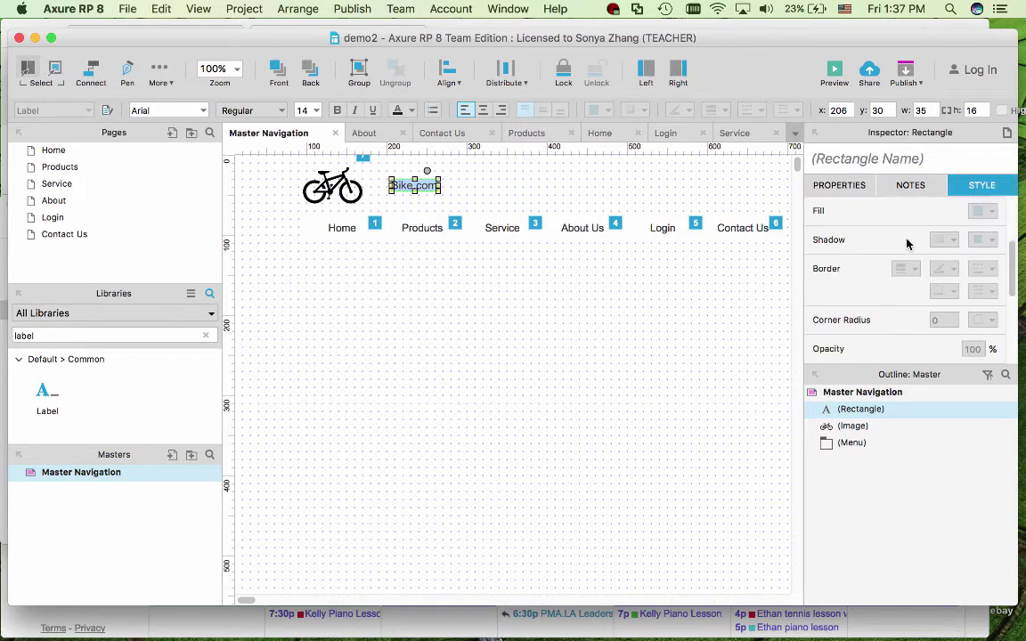
click(837, 187)
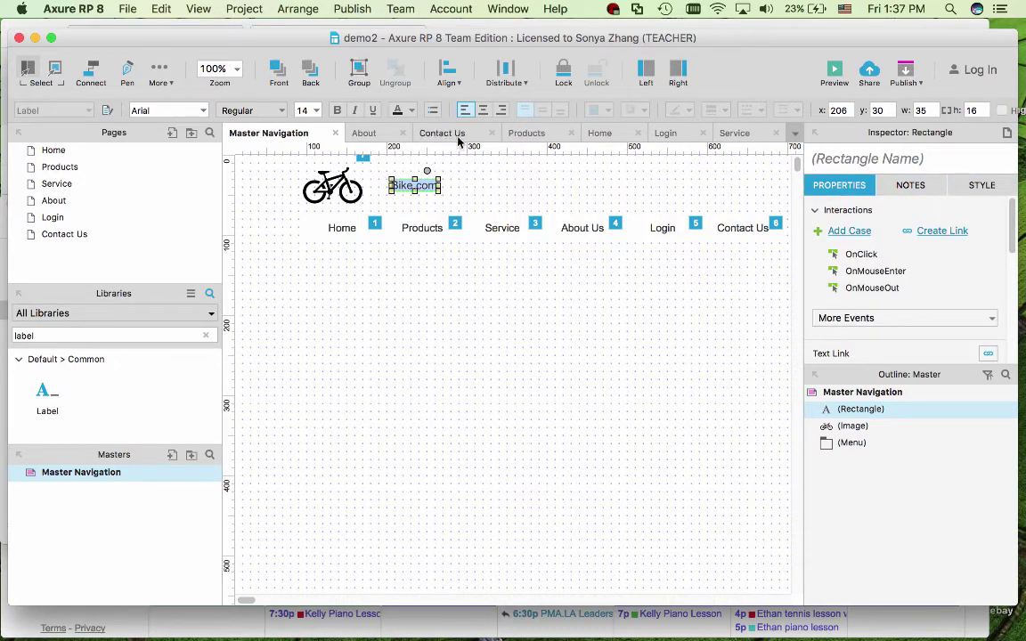
click(317, 109)
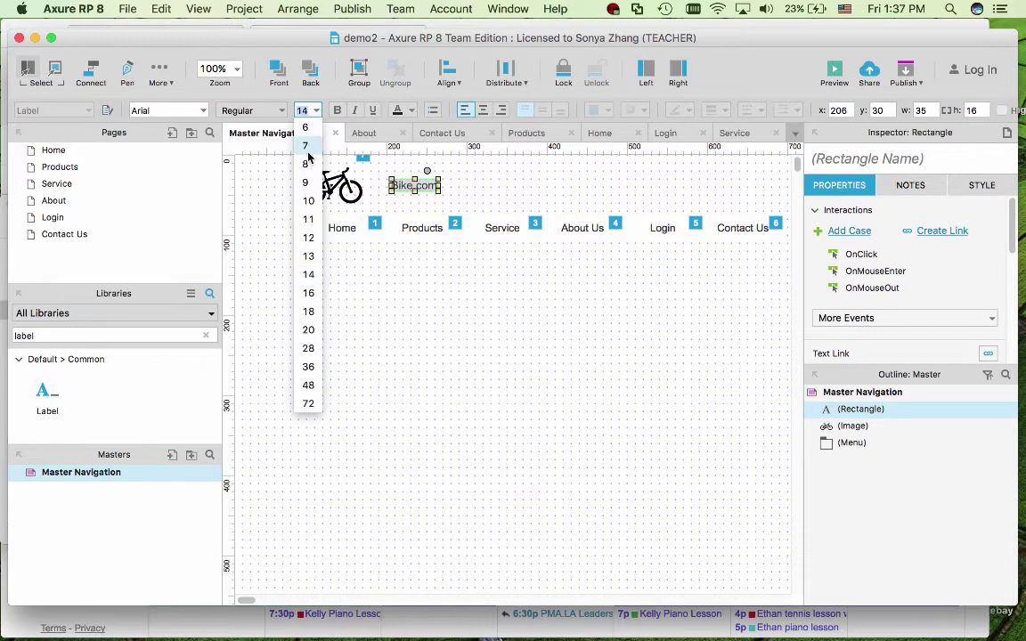
click(310, 333)
click(336, 109)
click(529, 312)
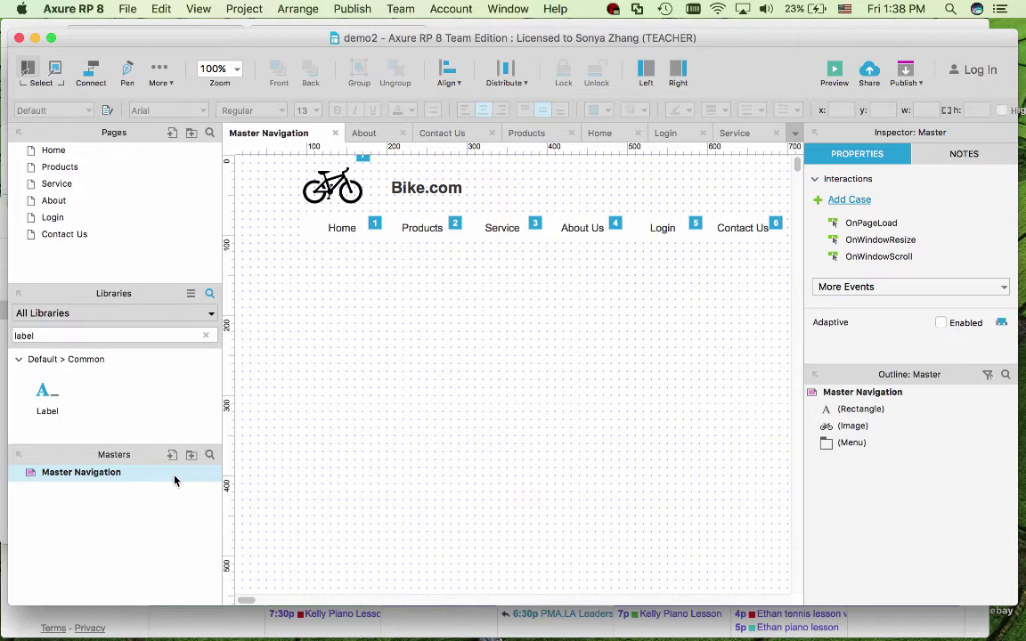
Set Master Navigation's drop behavior to Lock to Master Location.
right_click(138, 478)
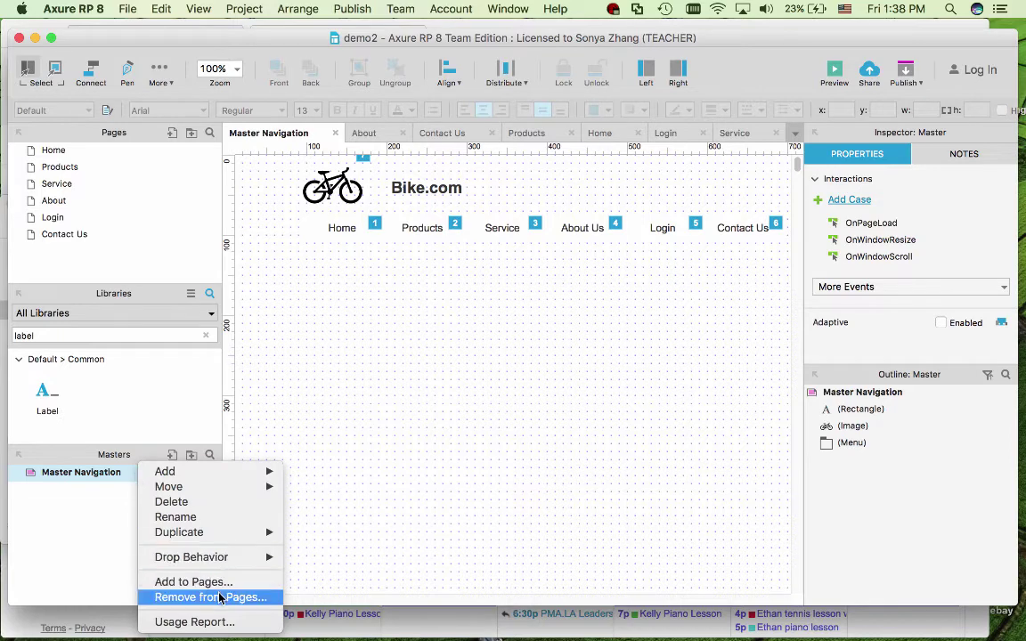
mouse_move(224, 560)
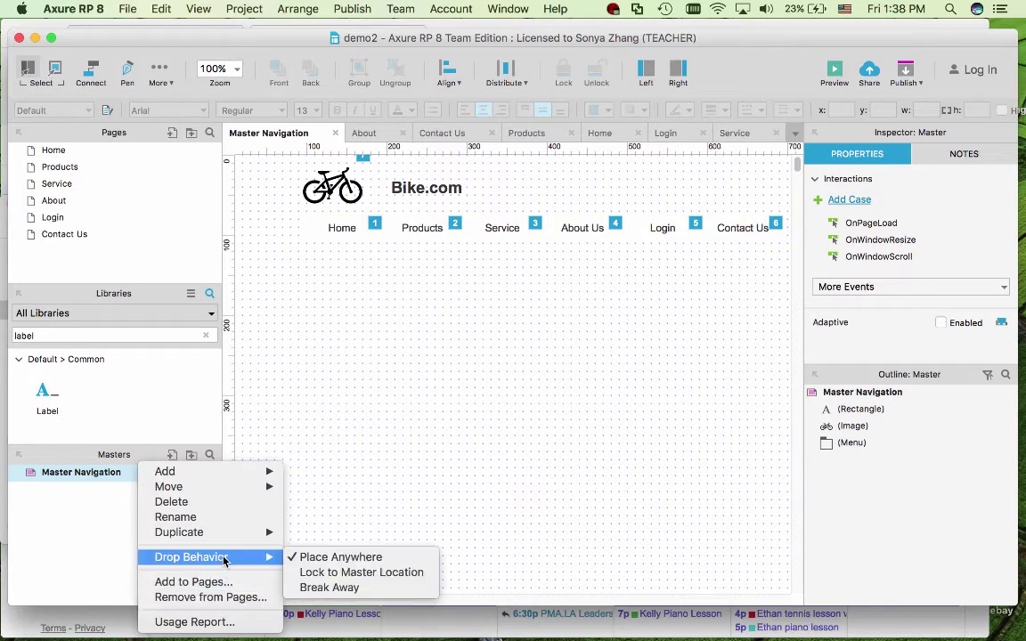
click(341, 572)
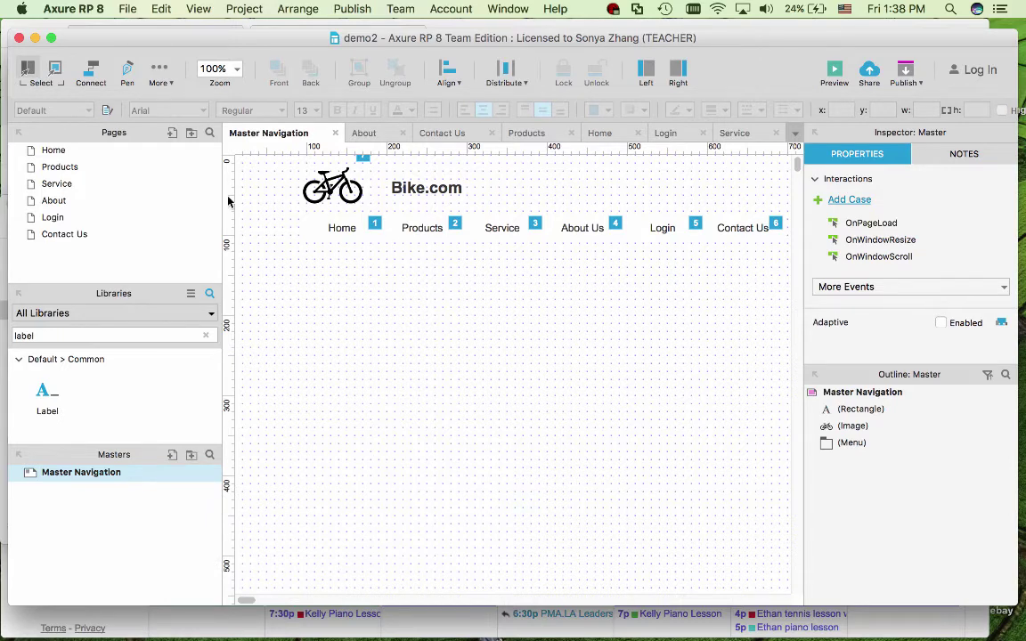
Place the Master Navigation header on the Home, Products and Service pages.
double_click(54, 152)
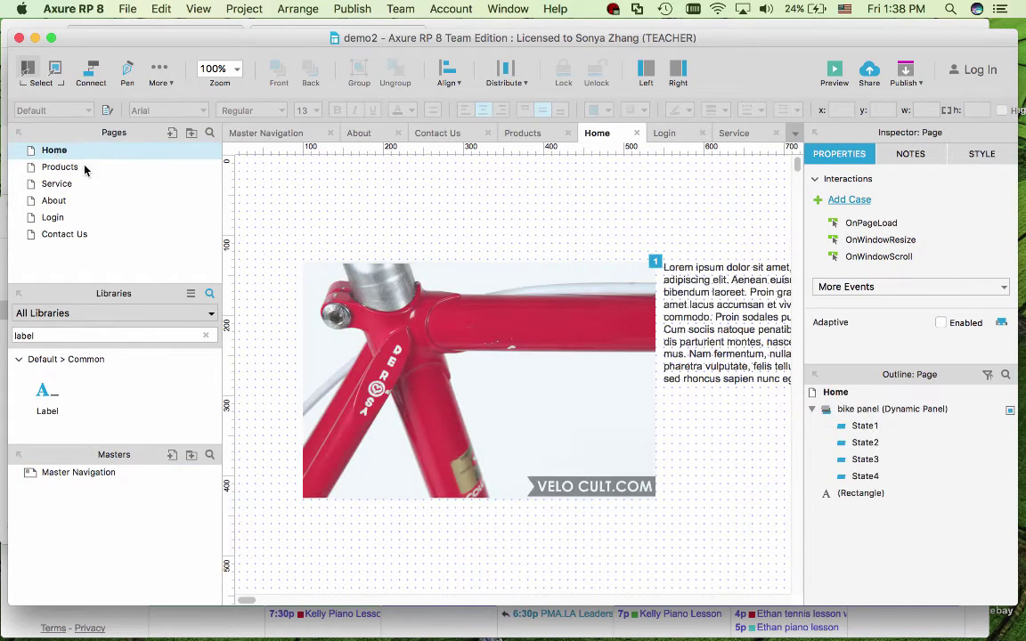
mouse_move(102, 479)
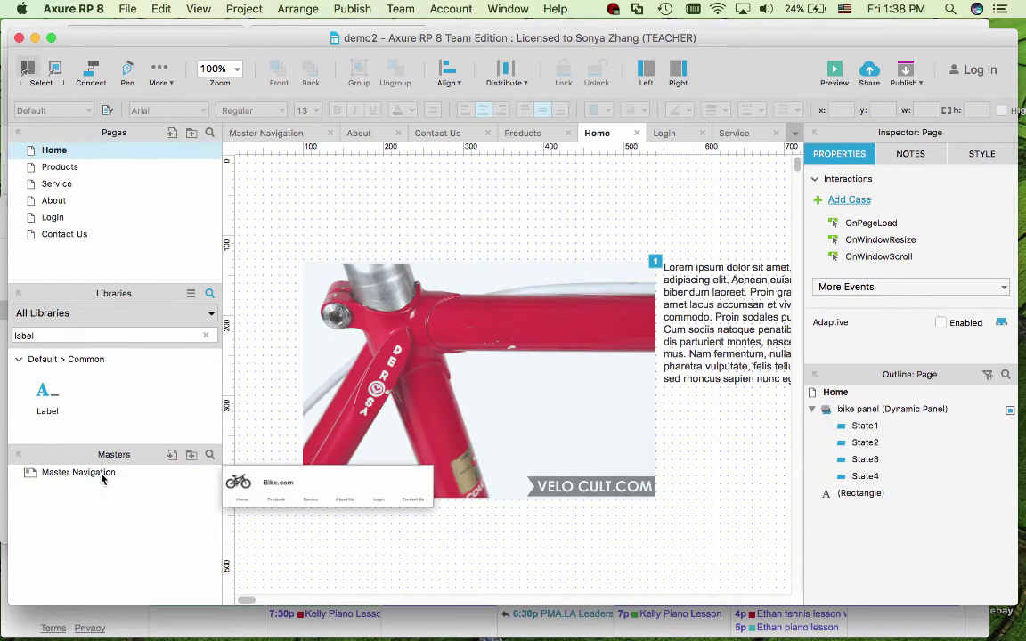
drag(102, 479, 529, 332)
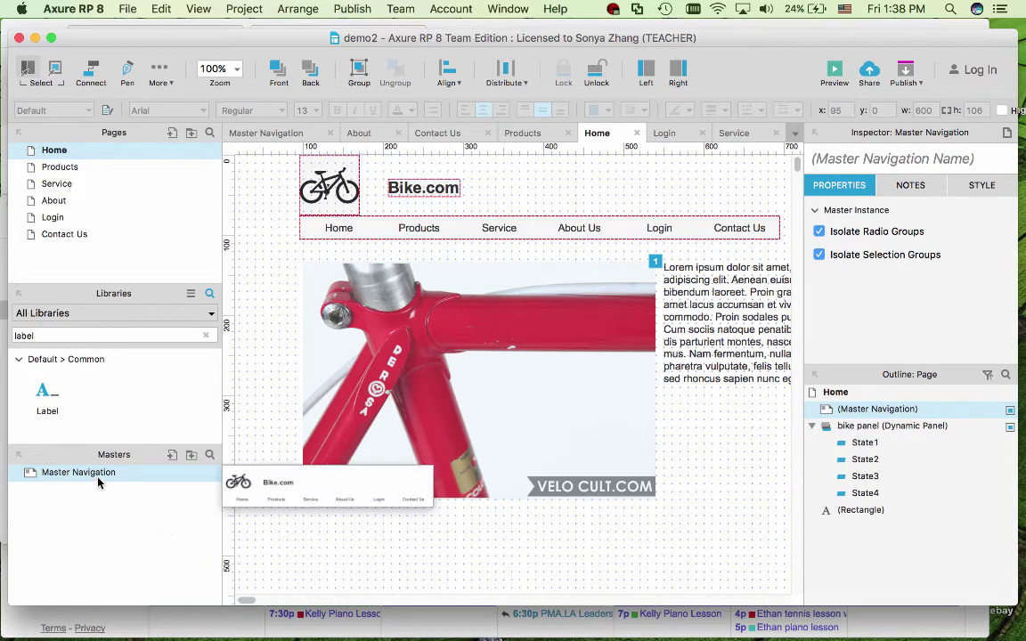
double_click(61, 169)
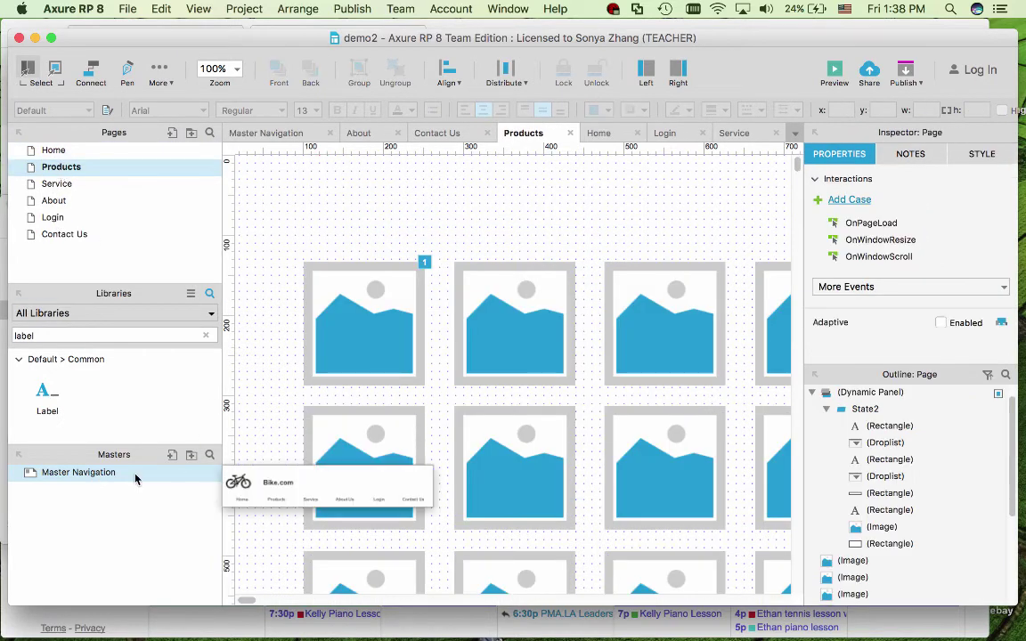
drag(133, 478, 399, 199)
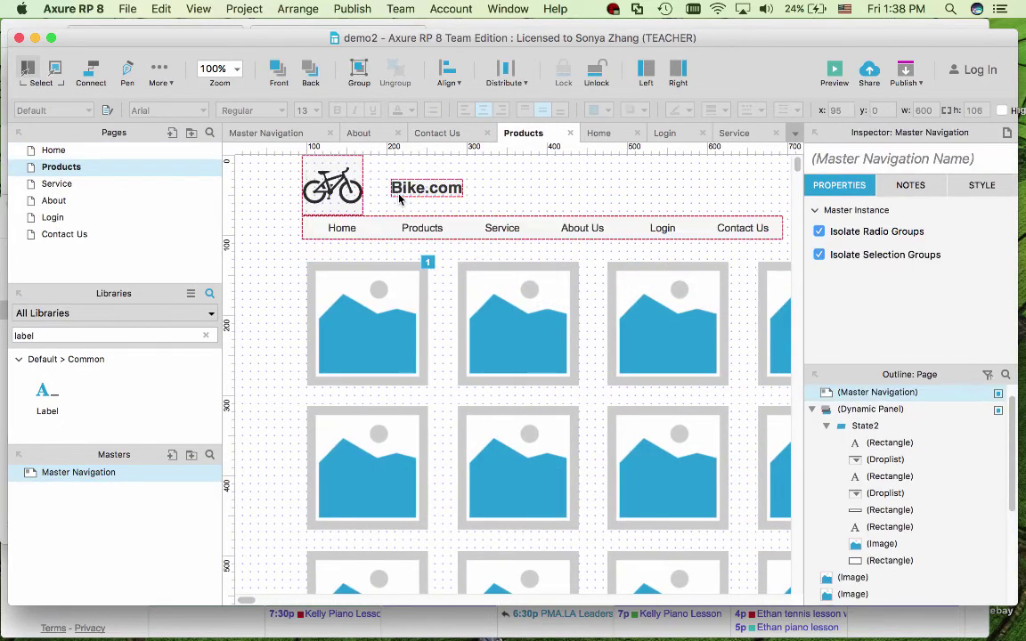
double_click(52, 184)
mouse_move(106, 476)
drag(106, 476, 413, 179)
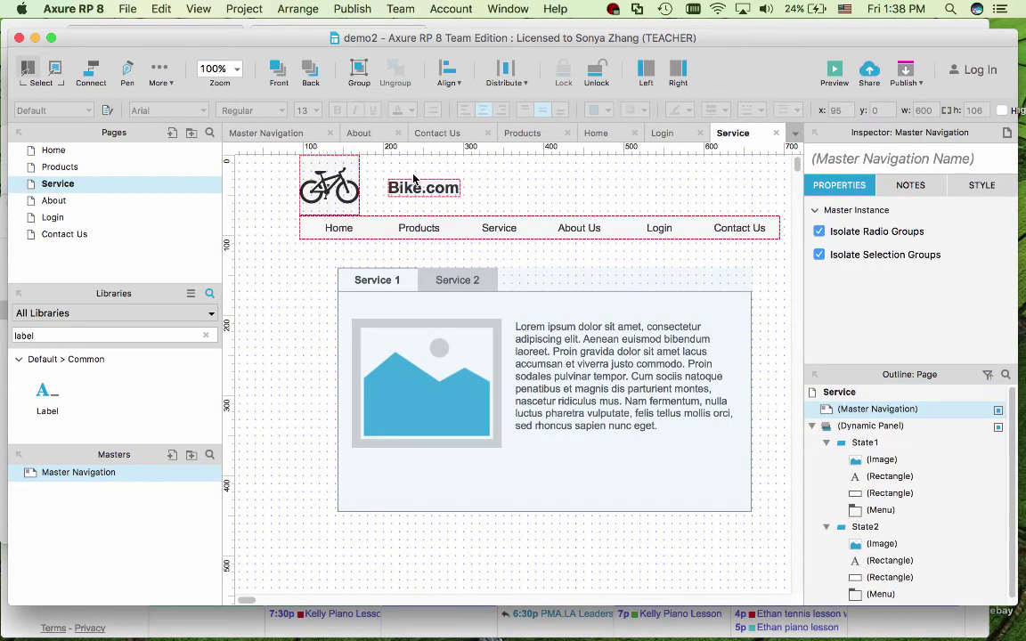
Place the Master Navigation header on the About, Login and Contact Us pages.
double_click(85, 206)
mouse_move(108, 471)
drag(108, 472, 304, 158)
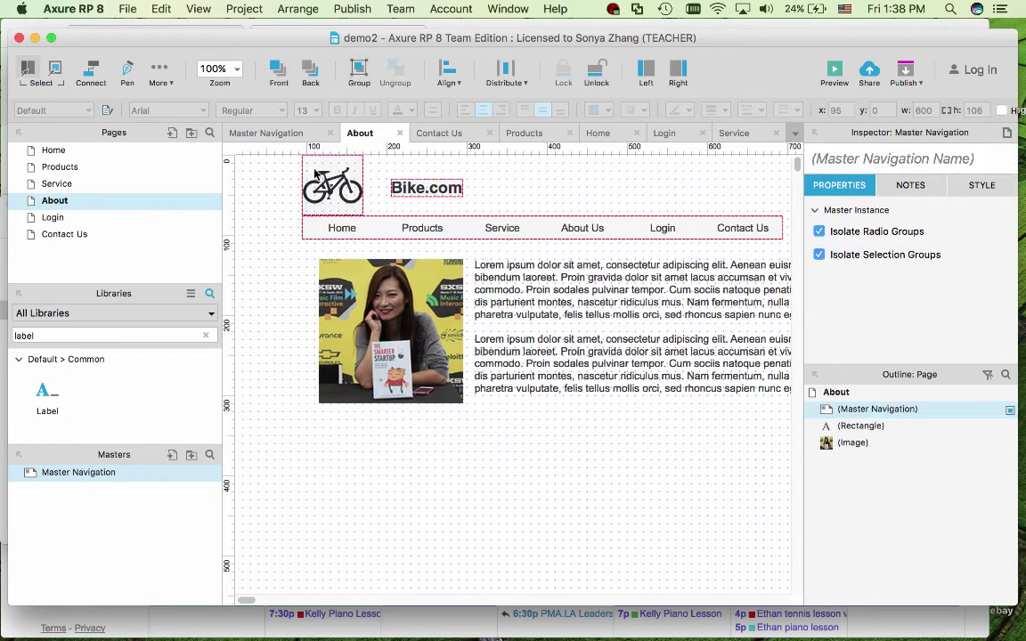
double_click(46, 220)
mouse_move(103, 473)
drag(103, 474, 305, 157)
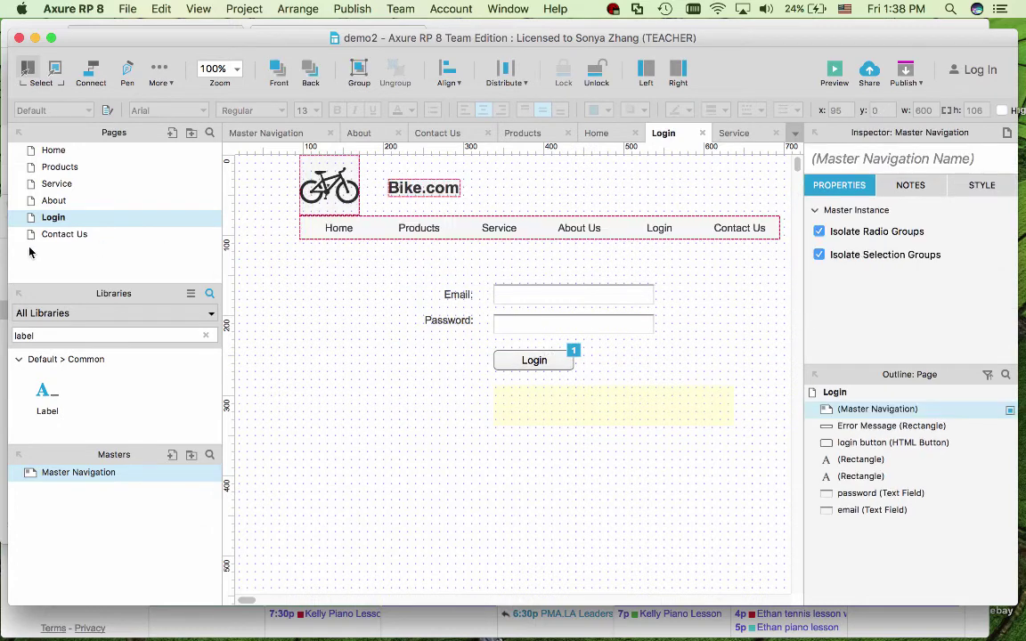
double_click(61, 233)
drag(119, 474, 401, 220)
click(709, 286)
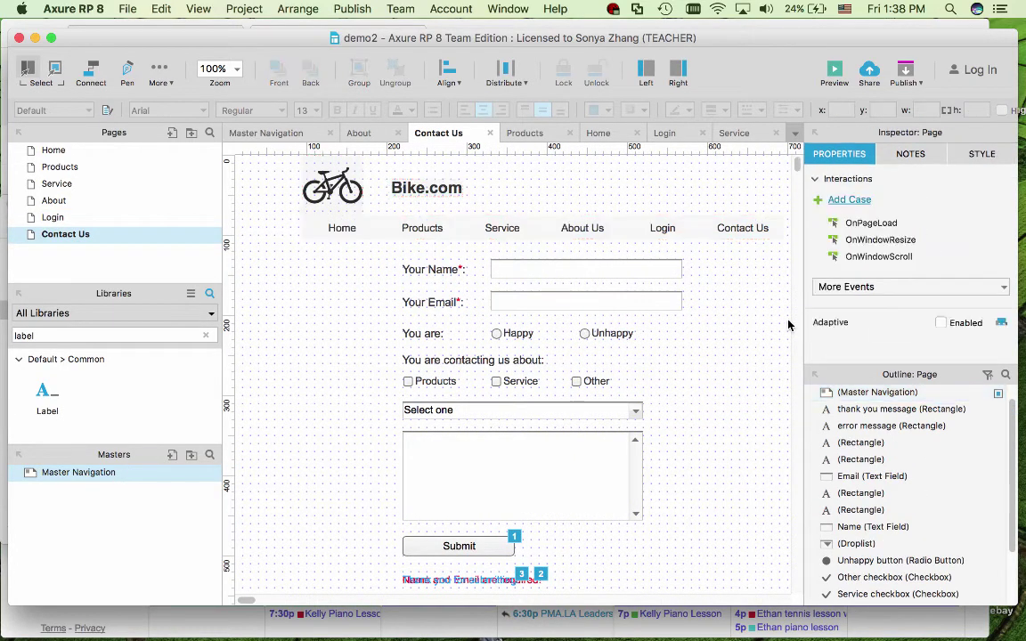
mouse_move(119, 166)
double_click(63, 151)
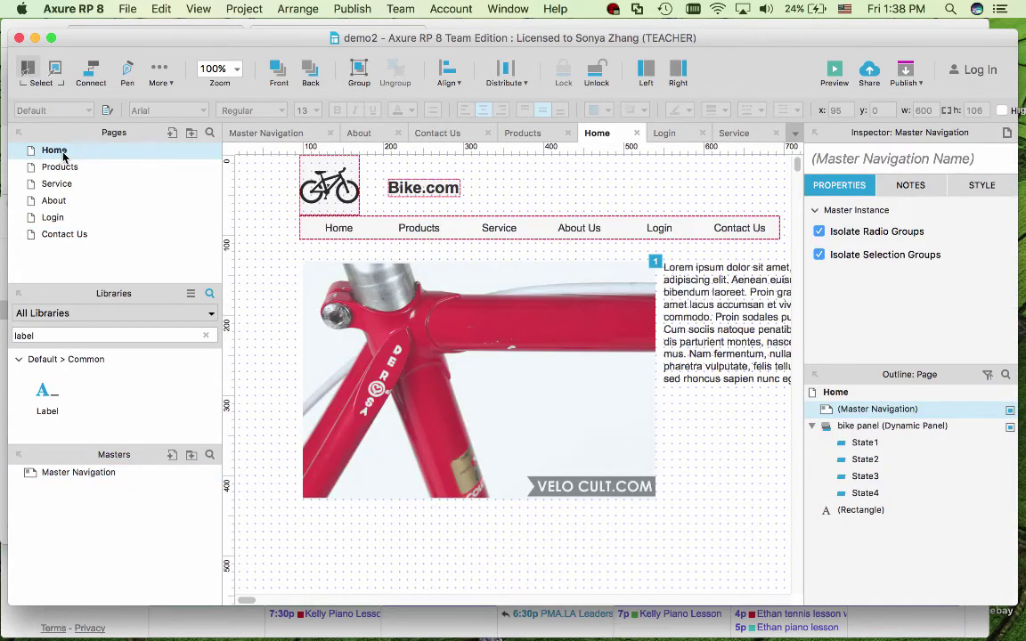
double_click(67, 169)
double_click(64, 184)
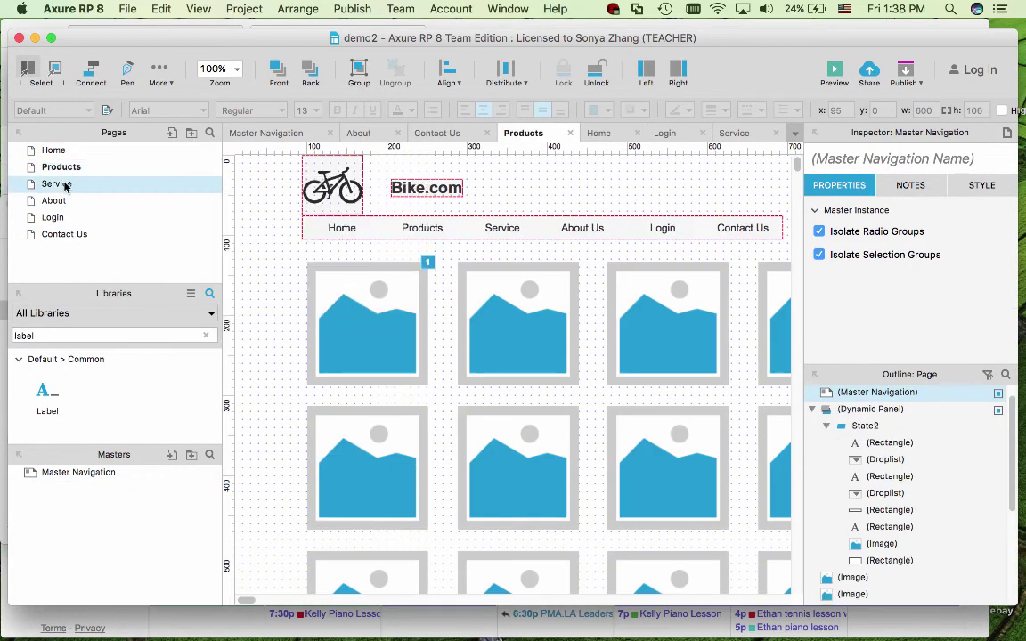
double_click(60, 202)
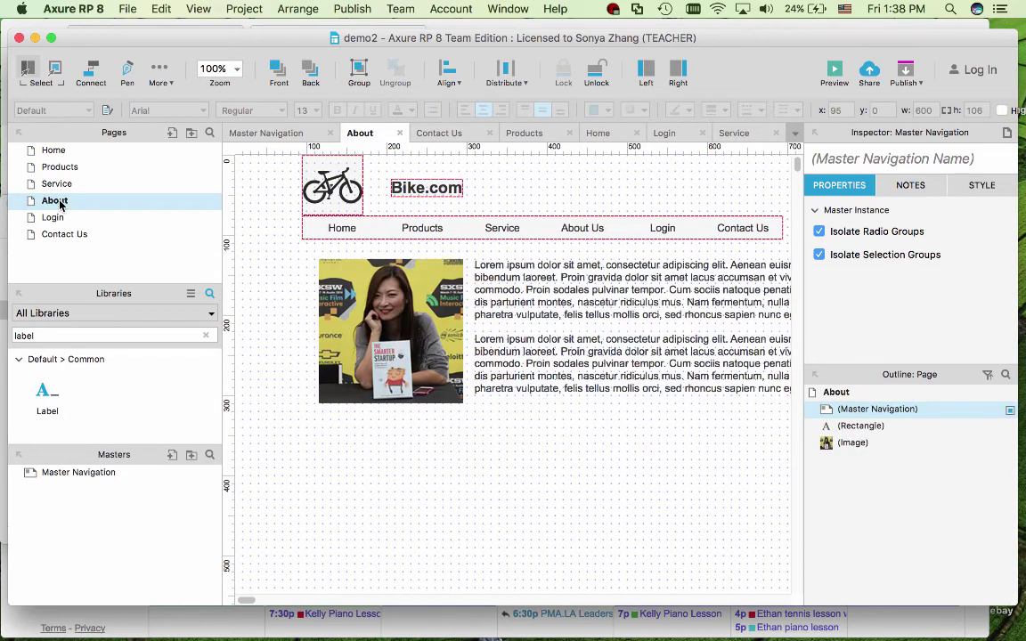
double_click(59, 217)
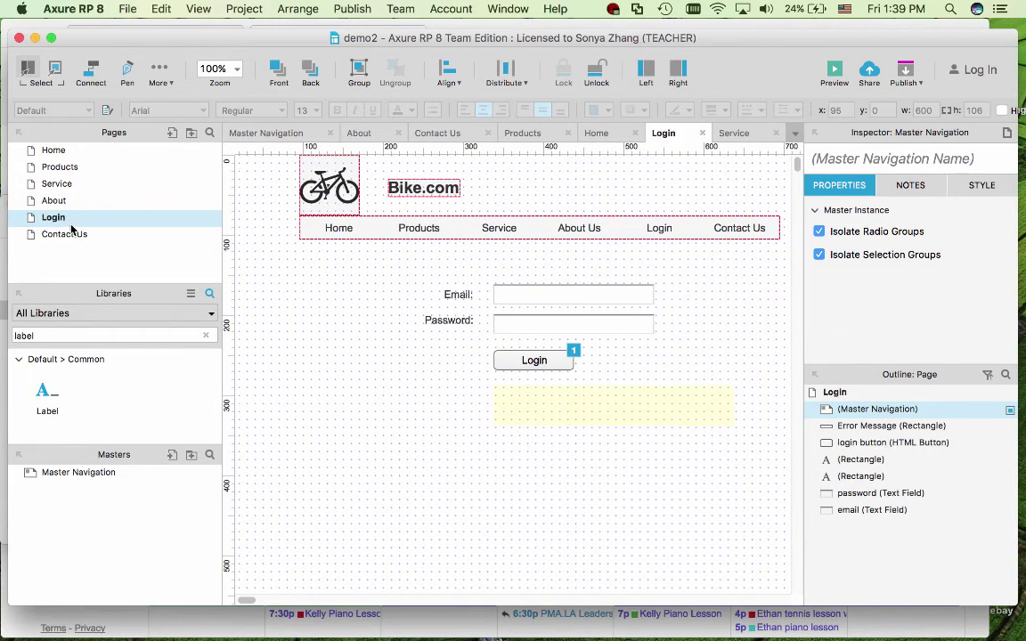
double_click(66, 236)
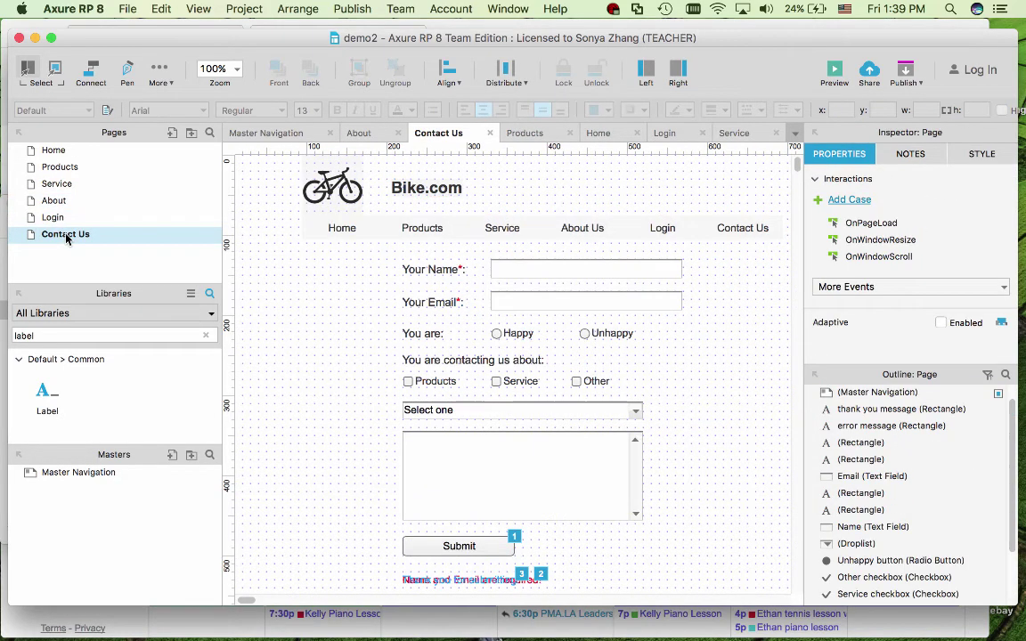
click(62, 153)
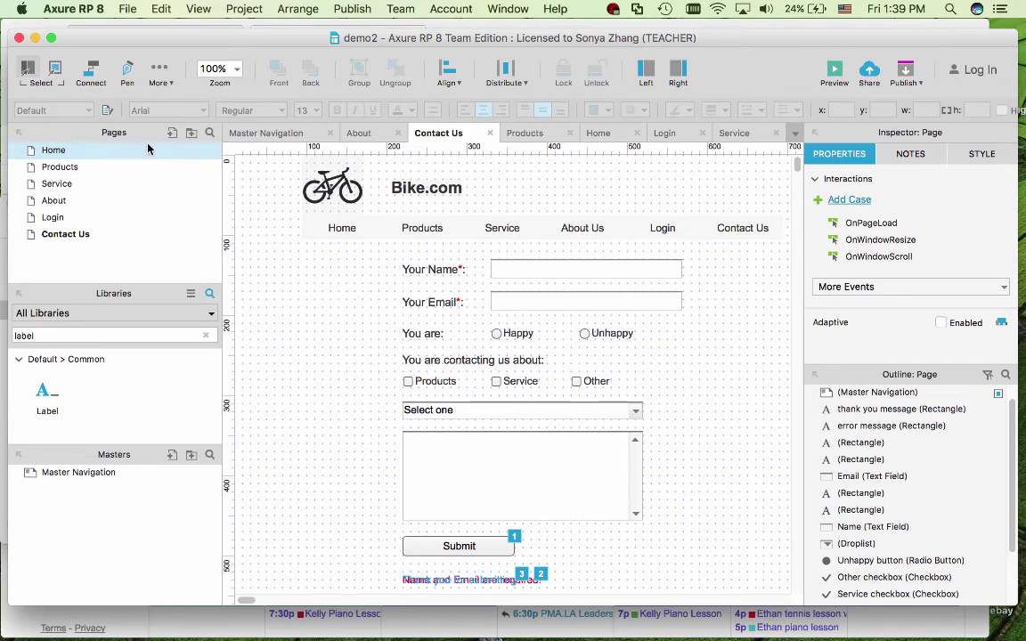
Preview in Chrome, visit Products, Service, About, Login, Contact Us, then return Home via the logo.
mouse_move(89, 156)
click(834, 71)
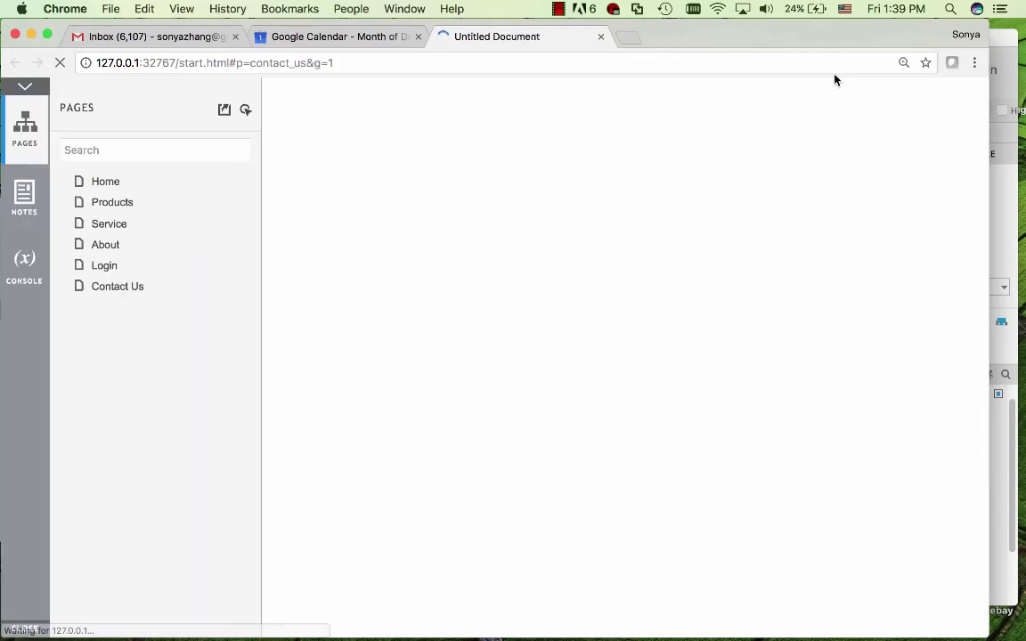
click(109, 198)
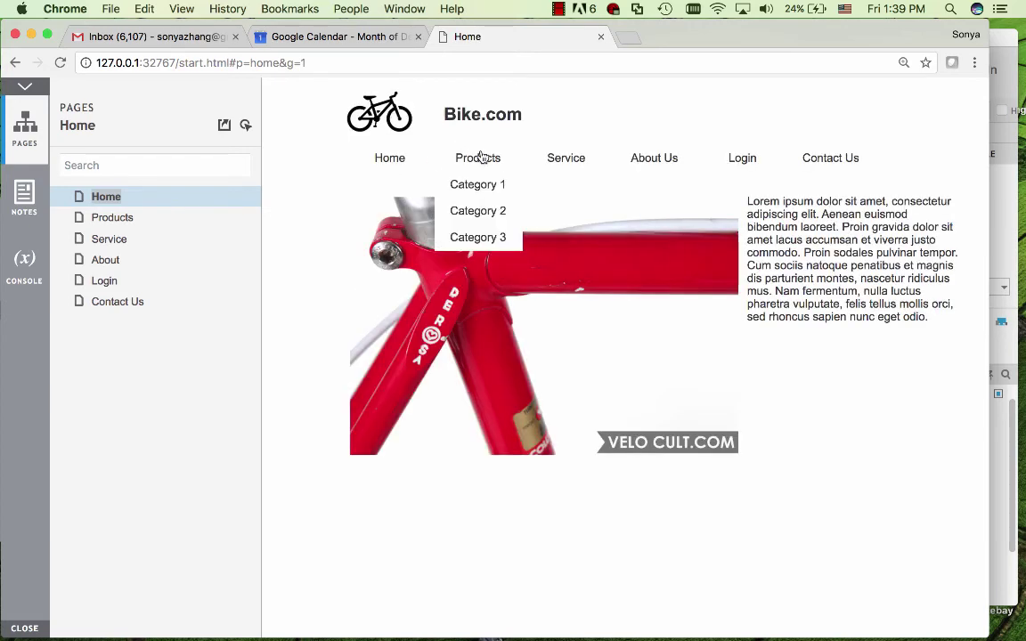
click(485, 157)
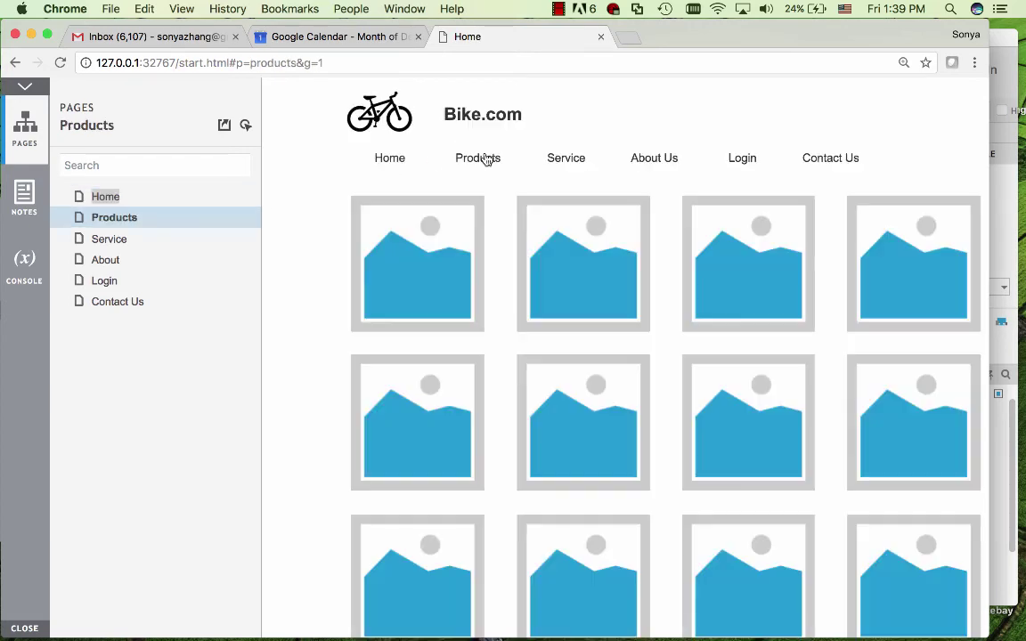
click(576, 165)
click(649, 165)
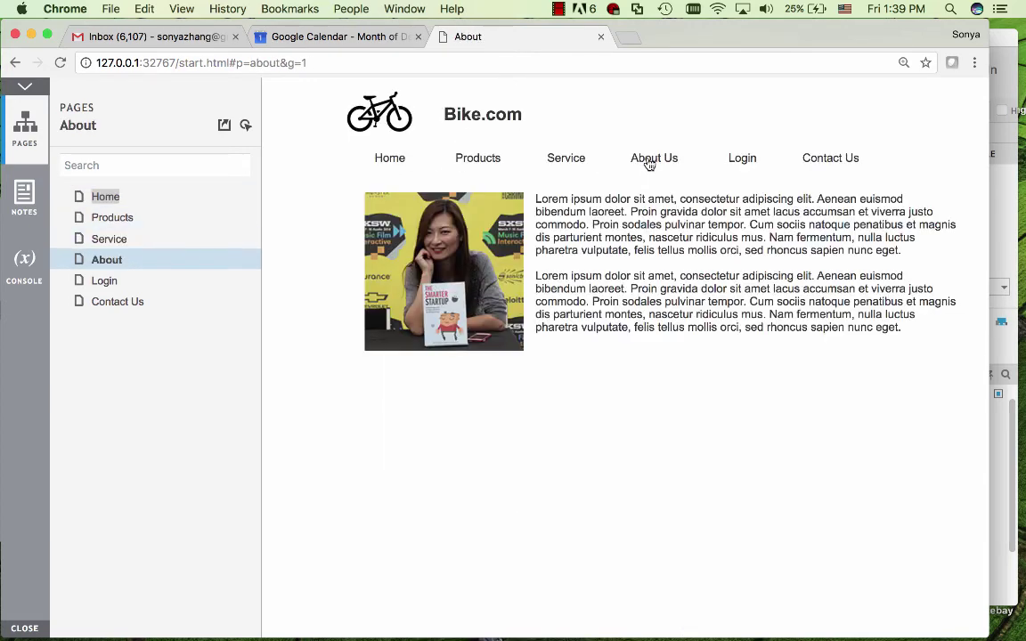
click(739, 165)
click(821, 166)
click(371, 126)
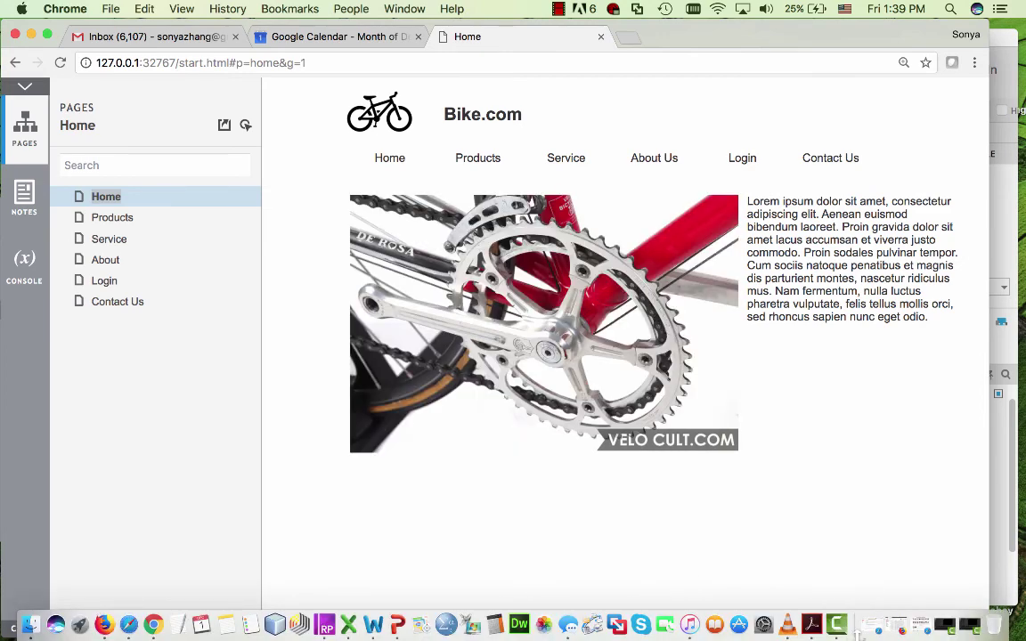
Switch from Chrome back to Axure RP 8 via the Dock.
click(324, 627)
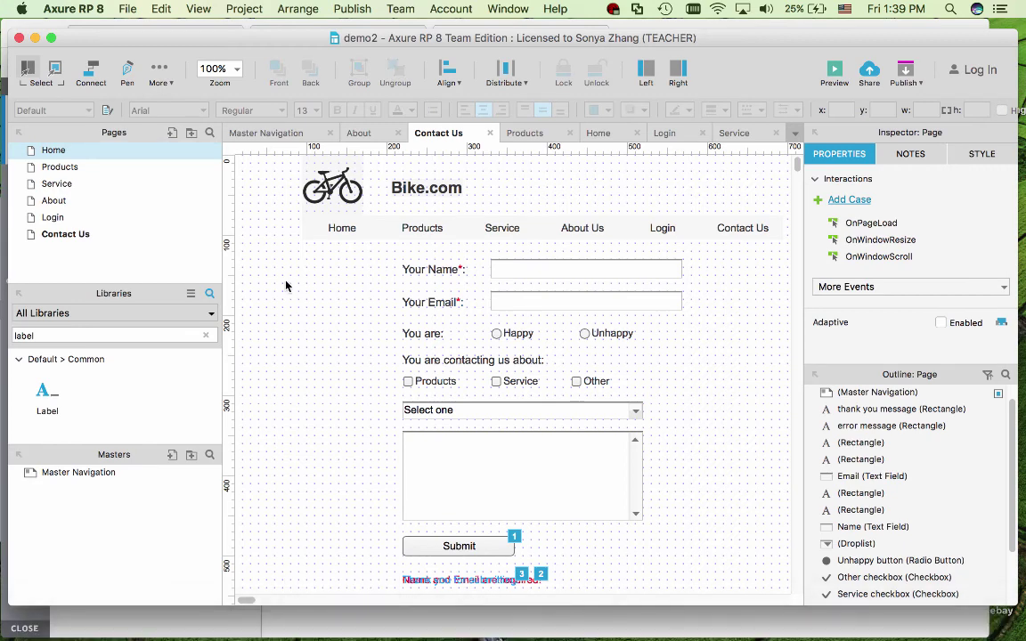